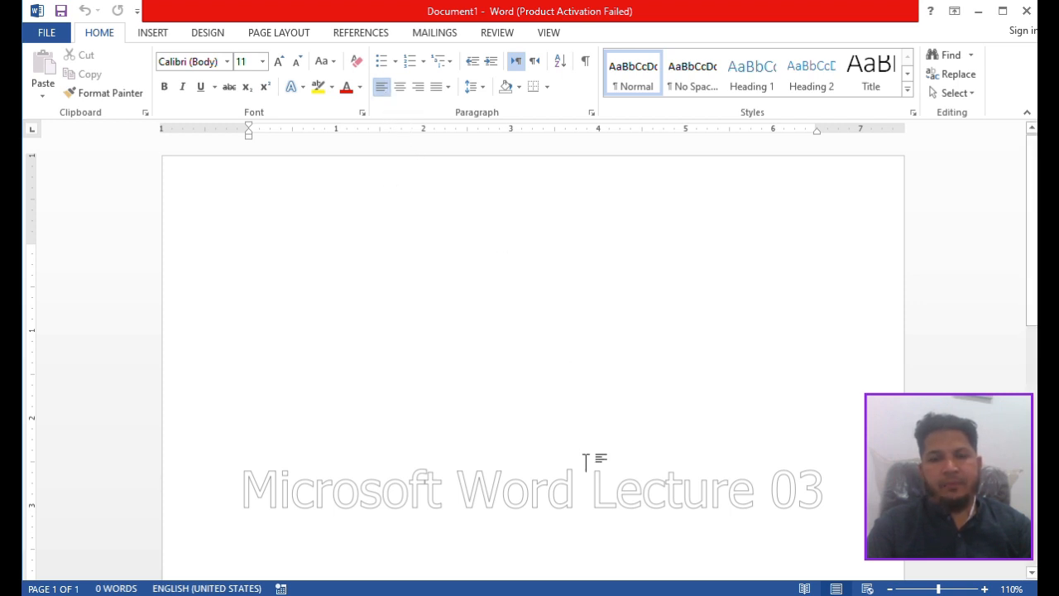
{"action": "key", "text": "super+plus"}
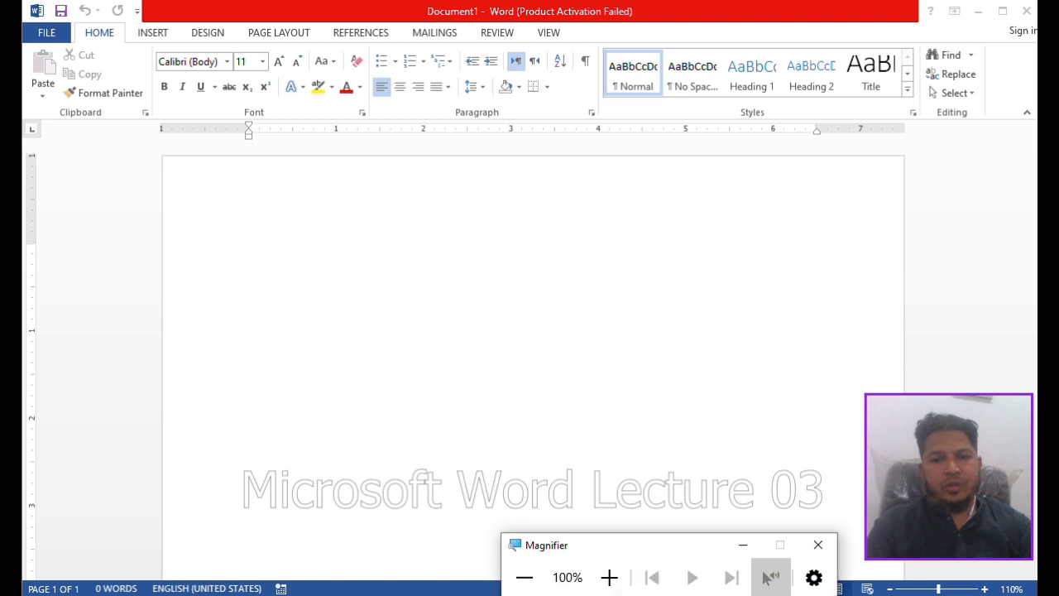
{"action": "left_click", "coordinate": [610, 577]}
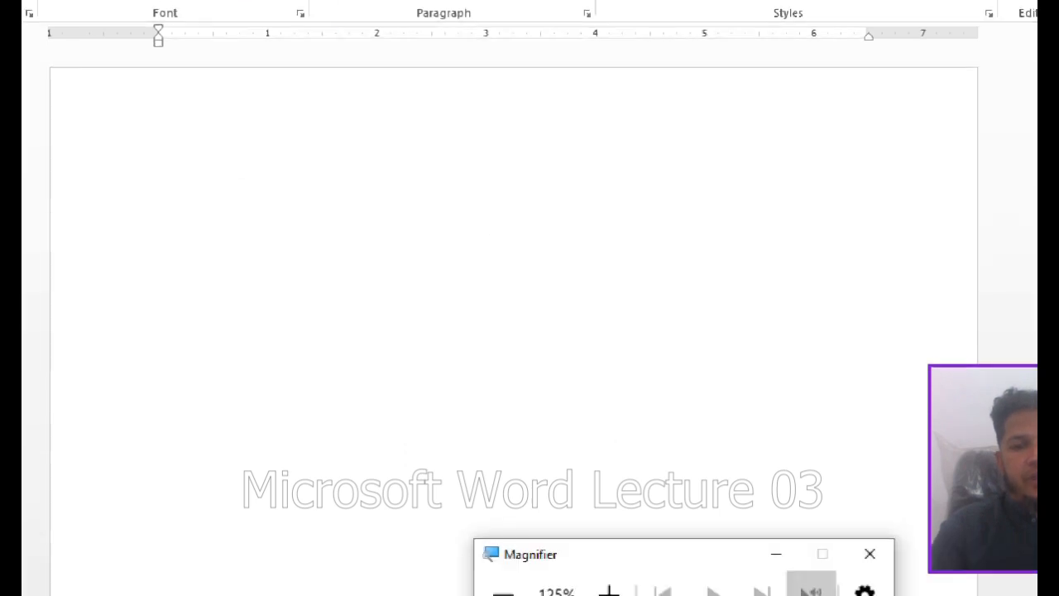
{"action": "left_click", "coordinate": [503, 590]}
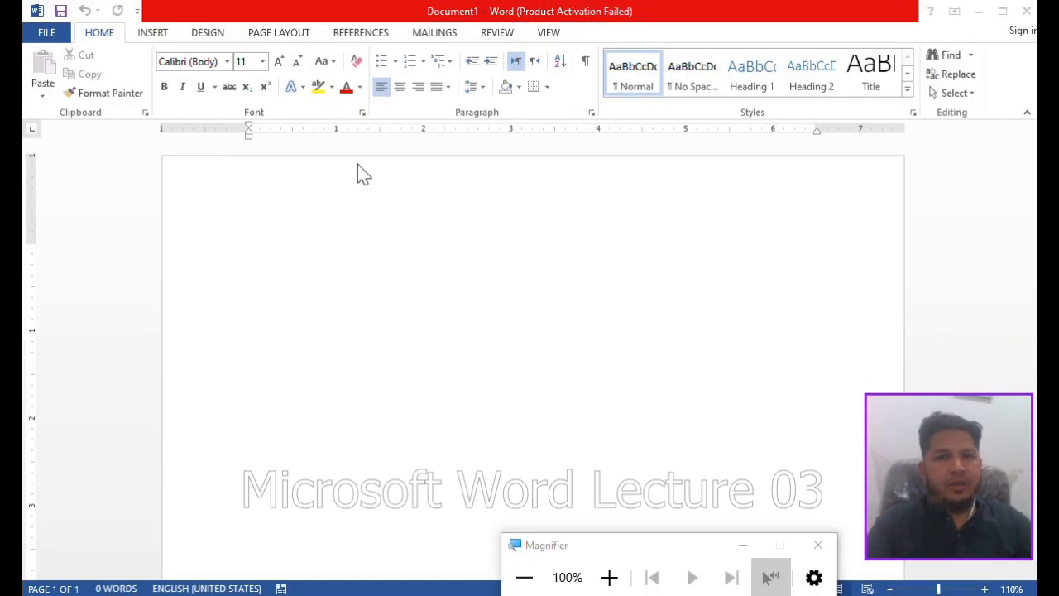
Enter the text "Undlas College" on the first line of the blank document
{"action": "left_click", "coordinate": [362, 211]}
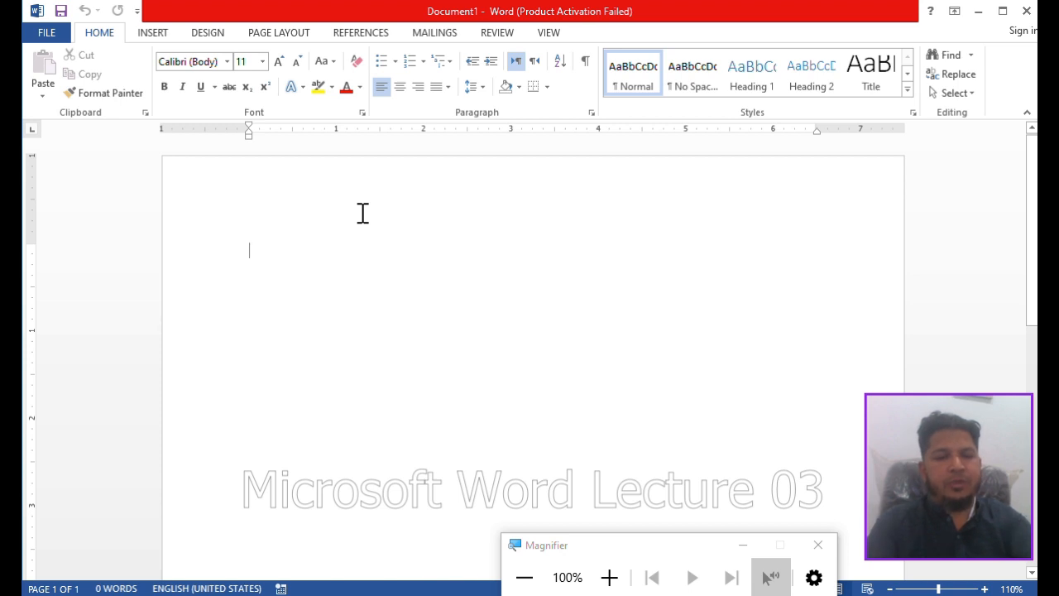
{"action": "type", "text": "Undlas "}
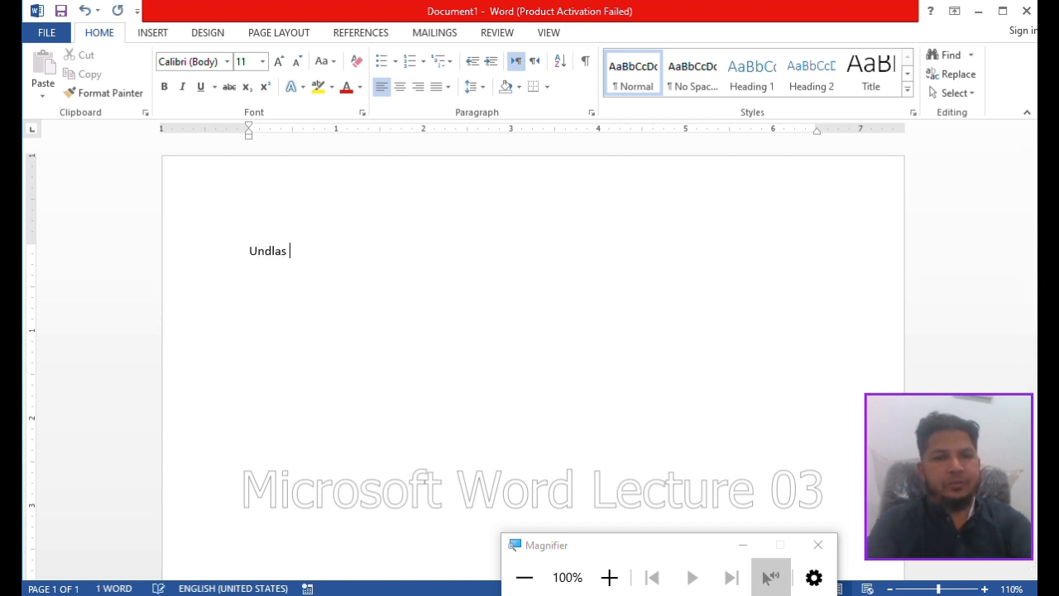
{"action": "type", "text": "Colle"}
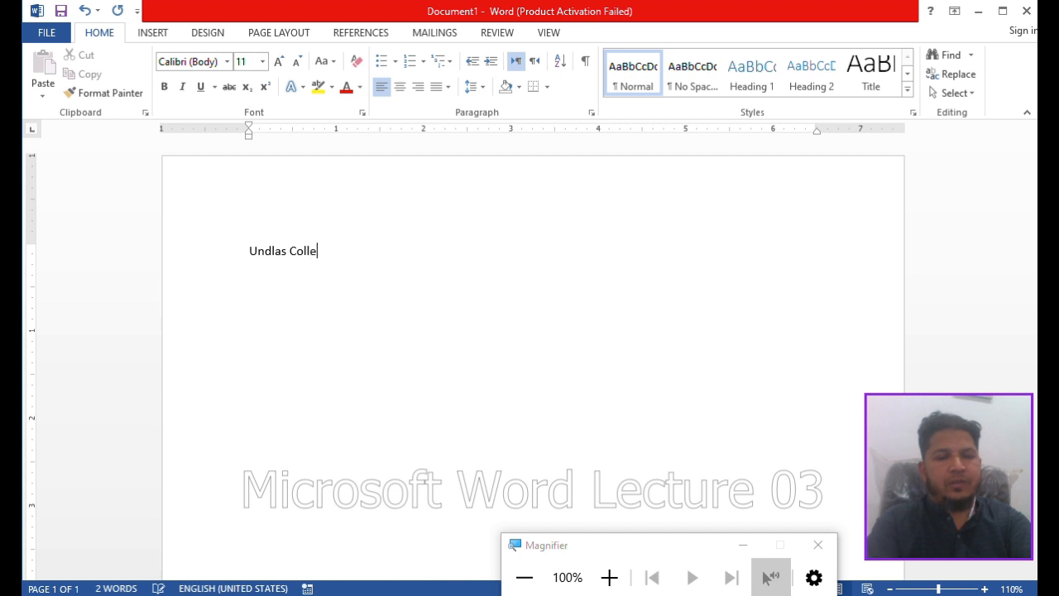
{"action": "type", "text": "ge"}
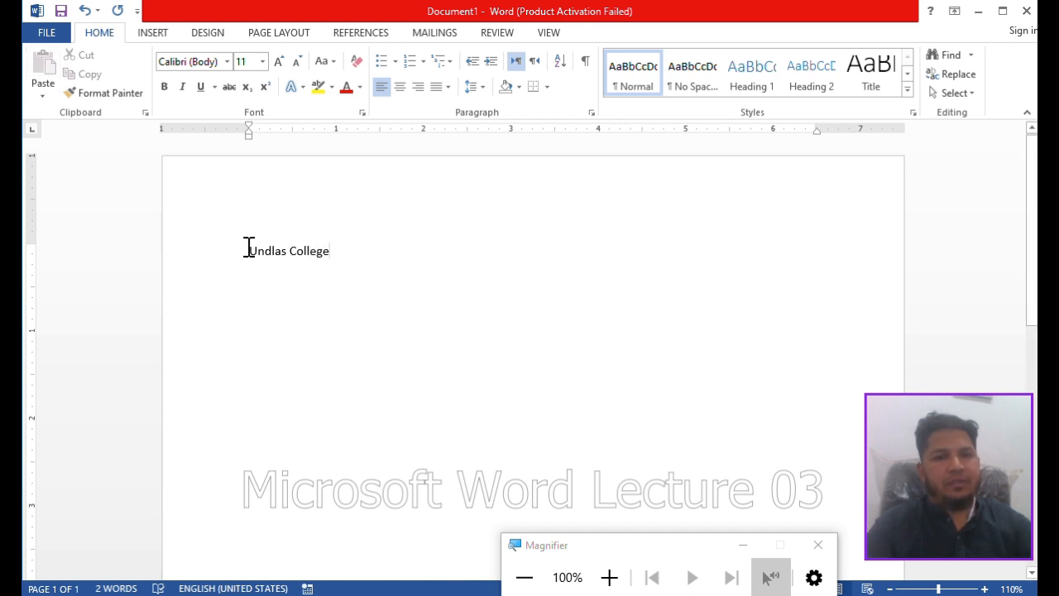
Try centre and right alignment on the "Undlas College" line and return it to left alignment
{"action": "left_click", "coordinate": [399, 92]}
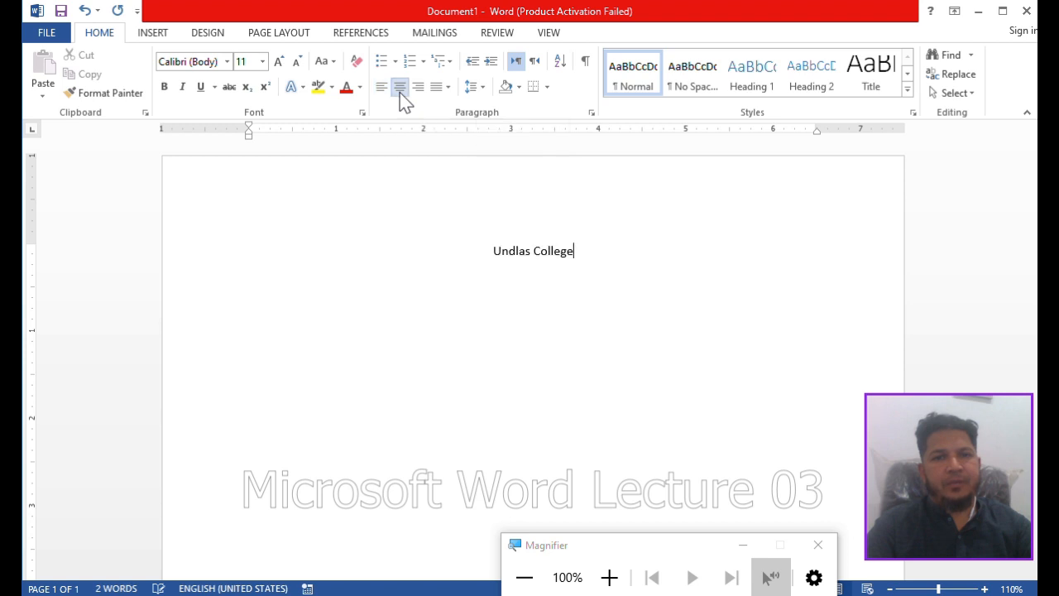
{"action": "left_click", "coordinate": [419, 93]}
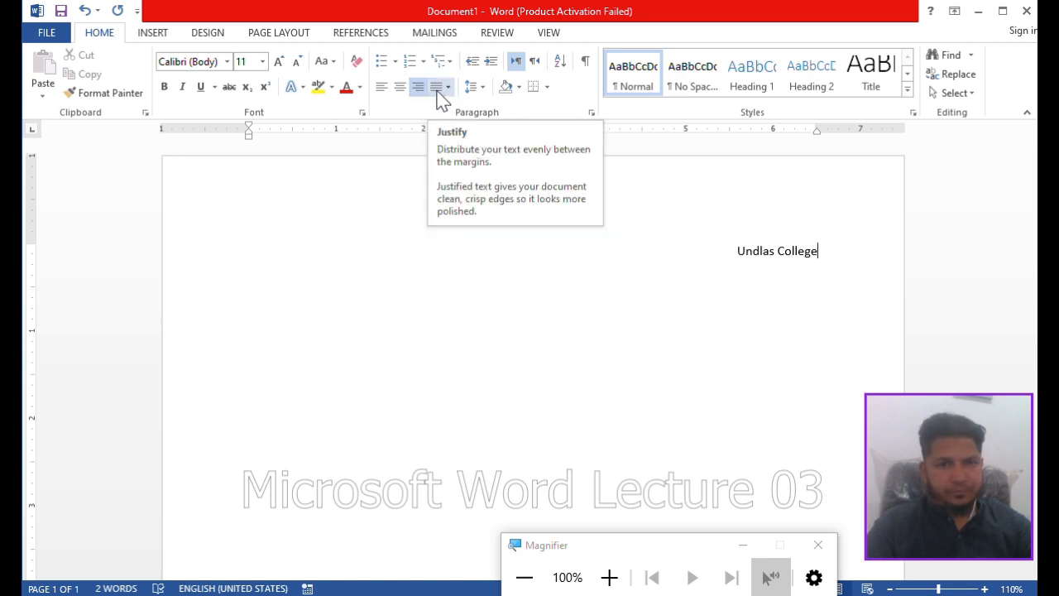
{"action": "left_click", "coordinate": [381, 93]}
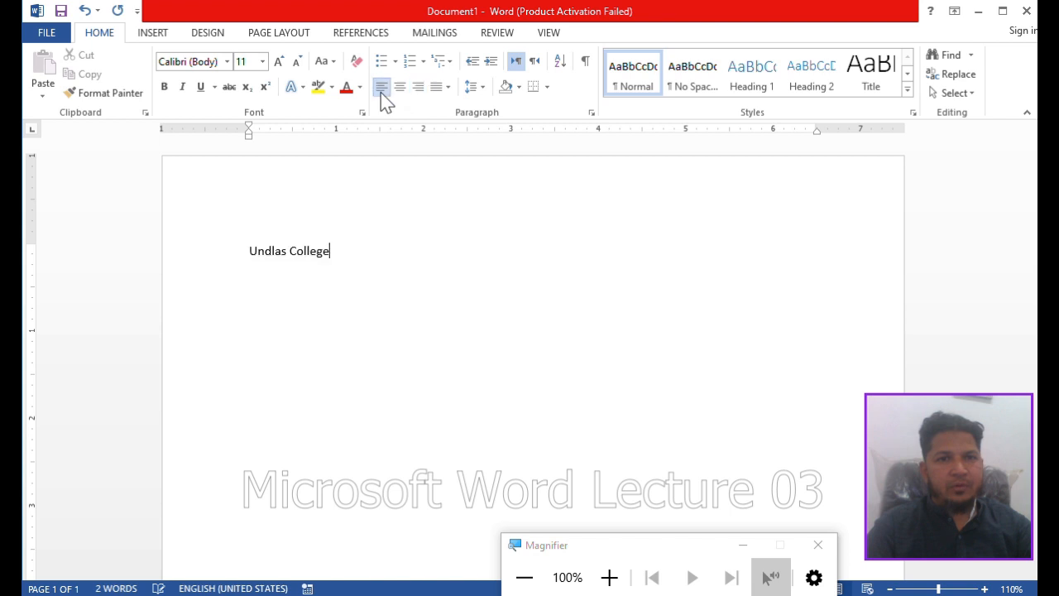
Generate one paragraph of sample text on a new line below "Undlas College" using =rand(1)
{"action": "key", "text": "Return"}
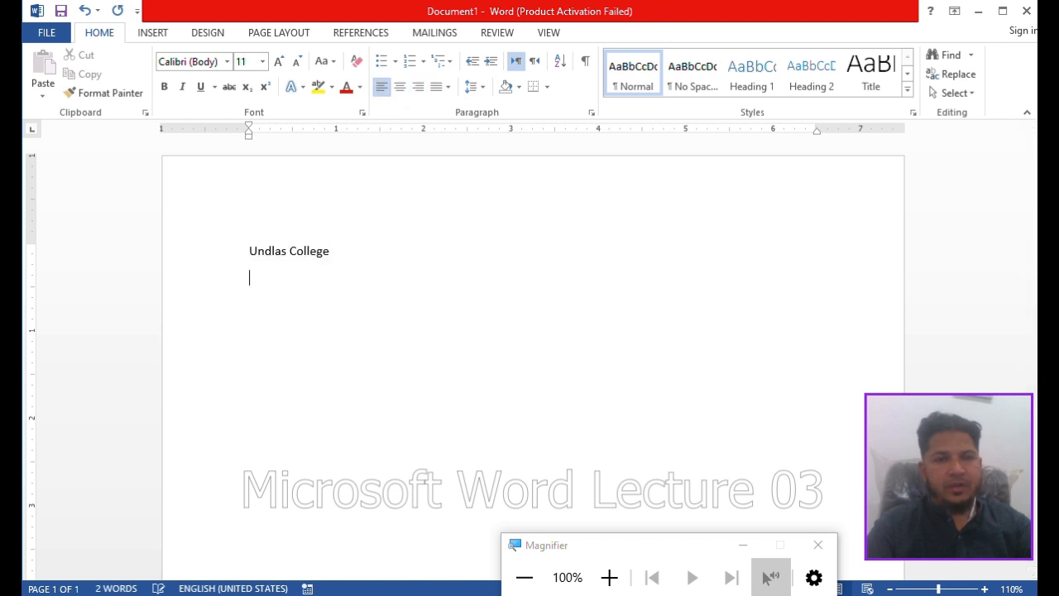
{"action": "type", "text": "=rand(1"}
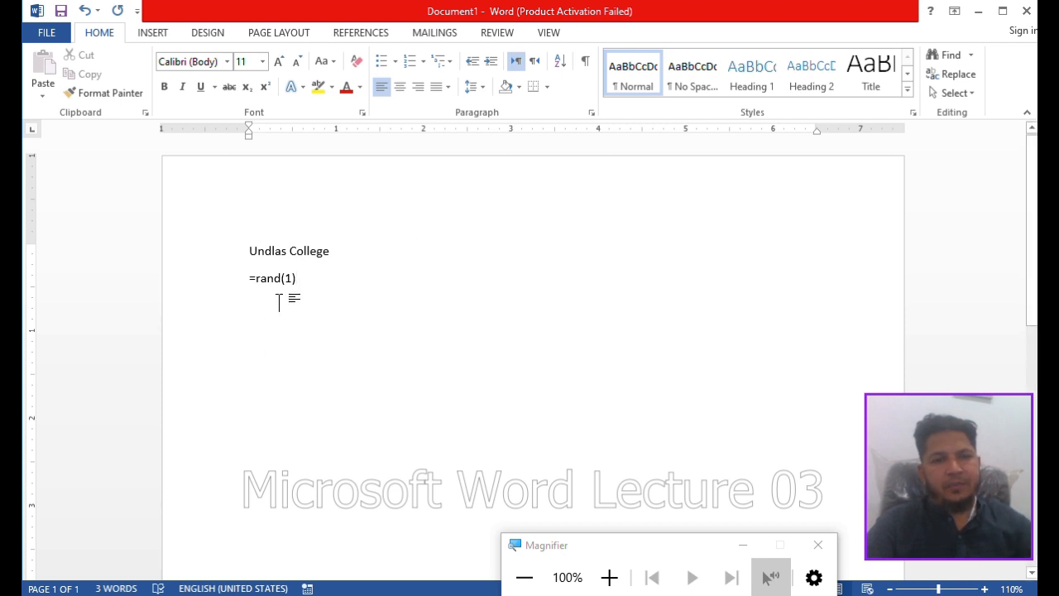
{"action": "key", "text": "Return"}
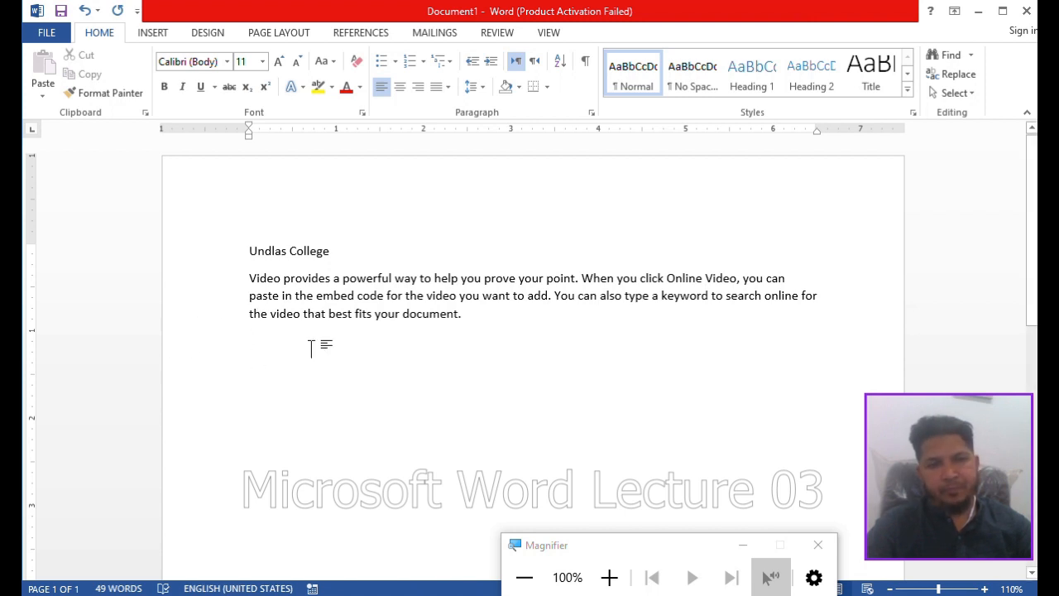
Try centre alignment on the sample paragraph and set it to Justify
{"action": "left_click_drag", "start_coordinate": [473, 317], "coordinate": [224, 283]}
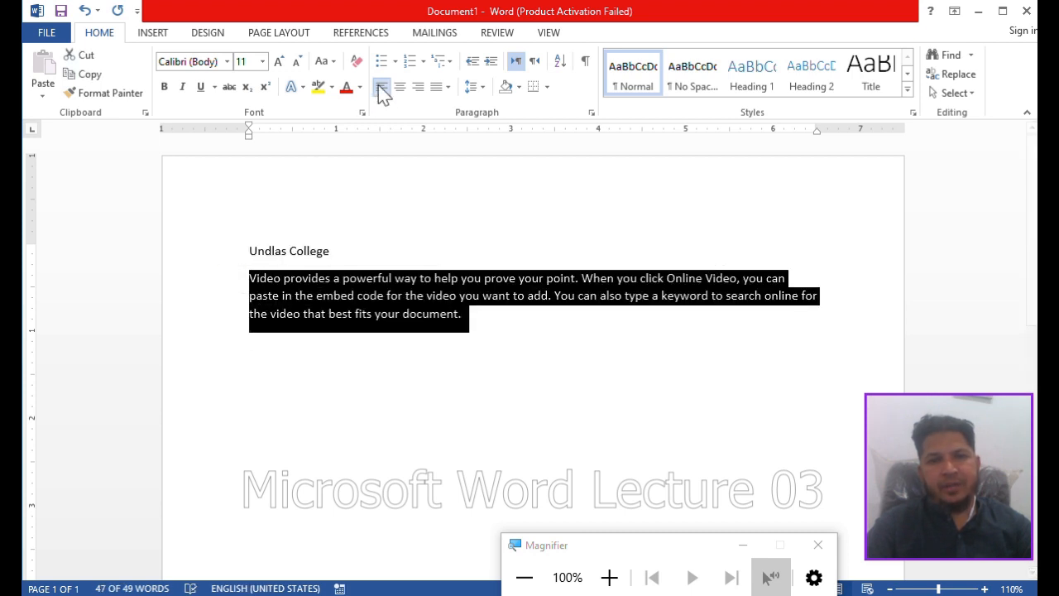
{"action": "left_click", "coordinate": [400, 86]}
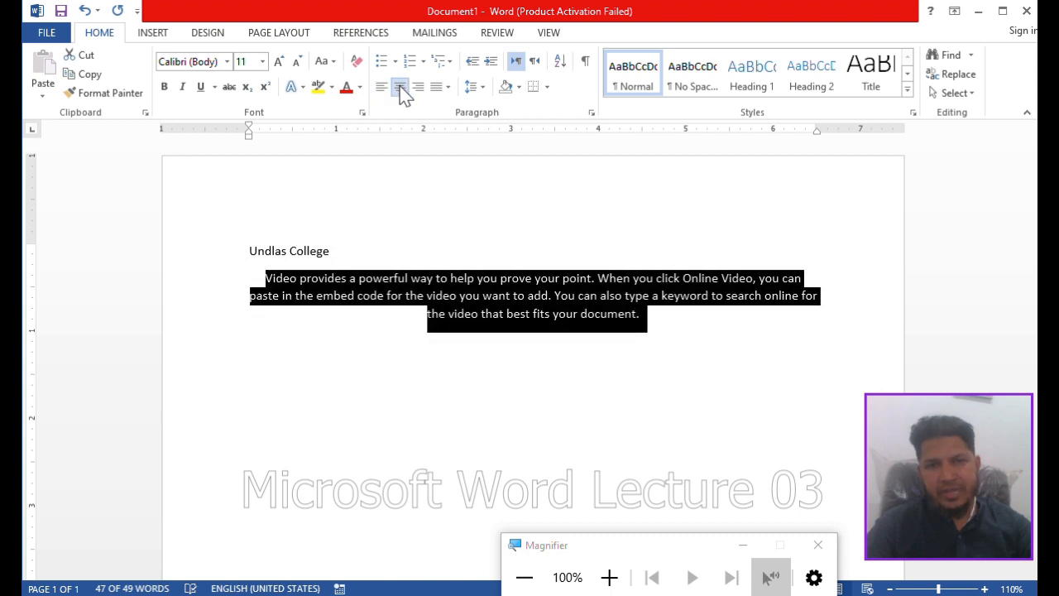
{"action": "left_click", "coordinate": [439, 91]}
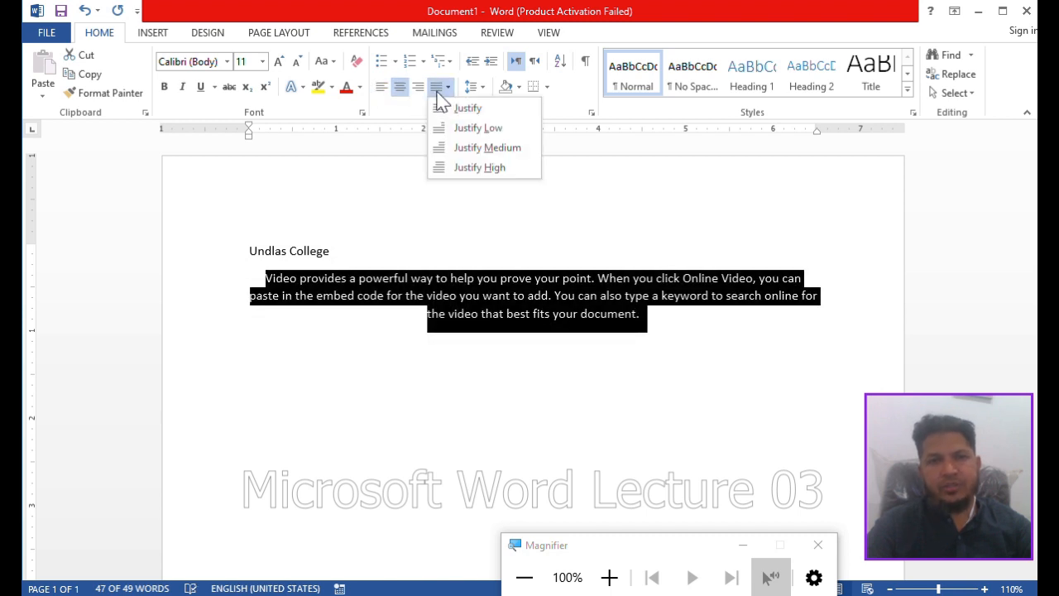
{"action": "left_click", "coordinate": [443, 109]}
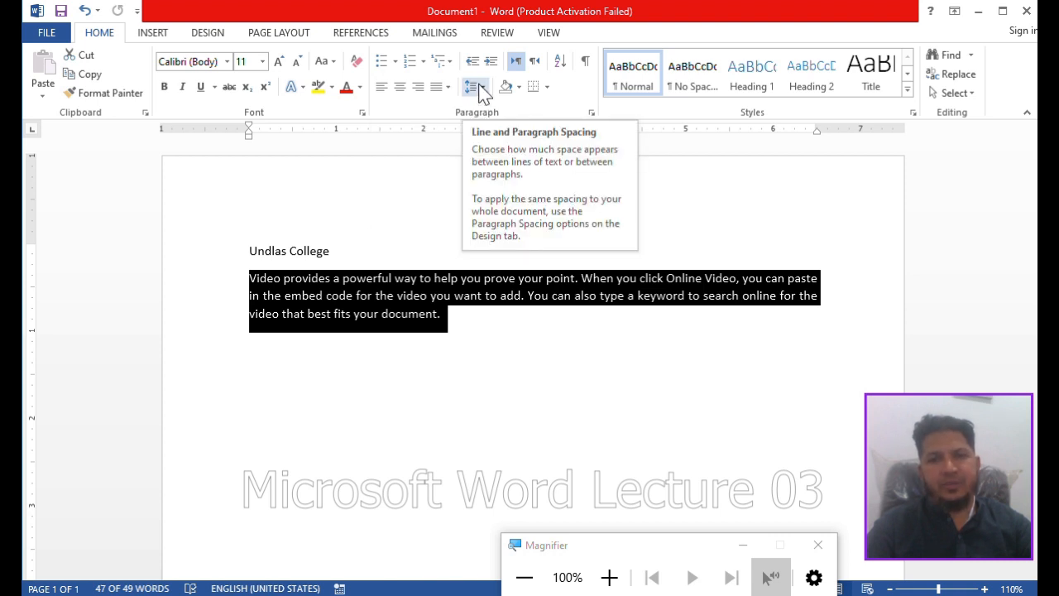
{"action": "left_click", "coordinate": [495, 381]}
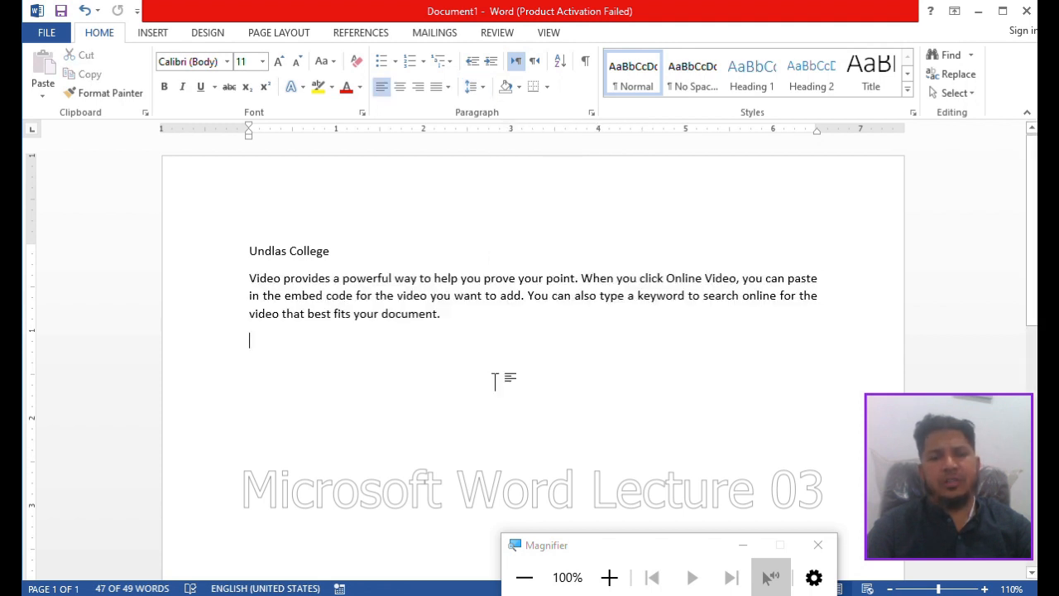
Try splitting the sample paragraph after "paste" with an empty line, and rejoin the text into one paragraph
{"action": "left_click", "coordinate": [834, 283]}
{"action": "key", "text": "Return"}
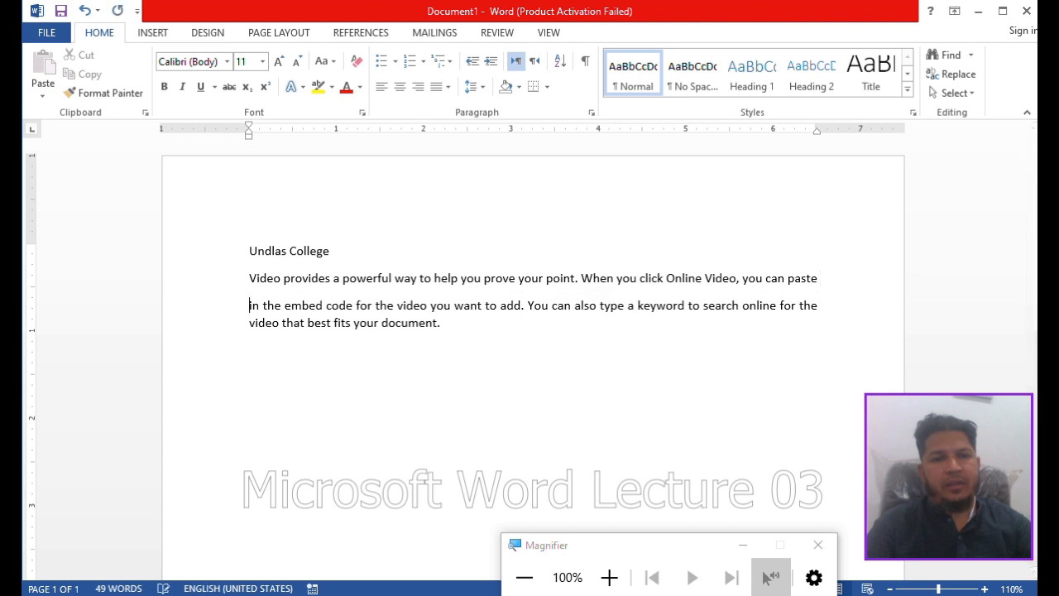
{"action": "key", "text": "Return"}
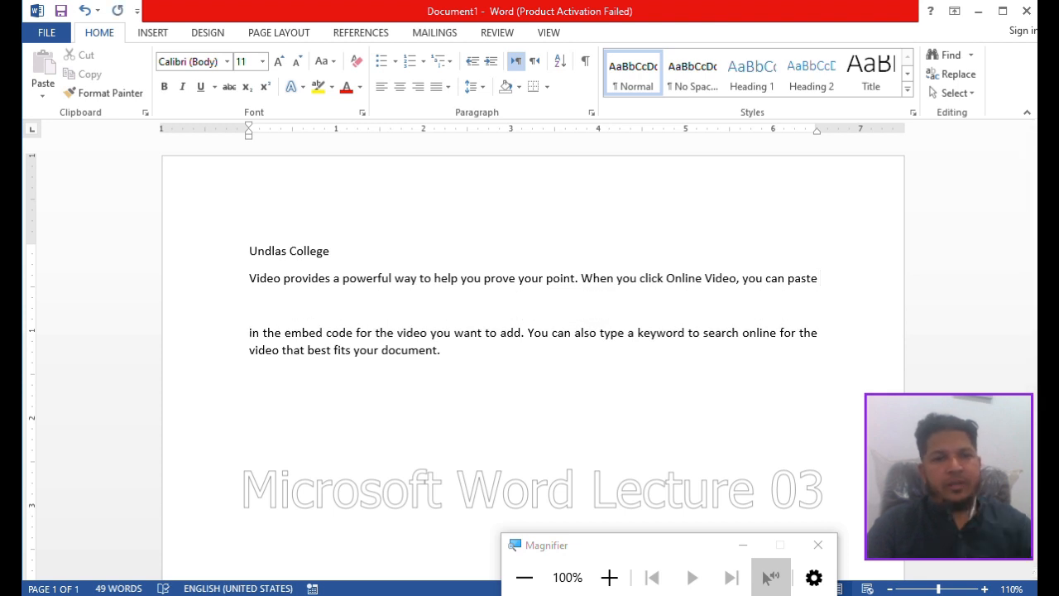
{"action": "key", "text": "Up"}
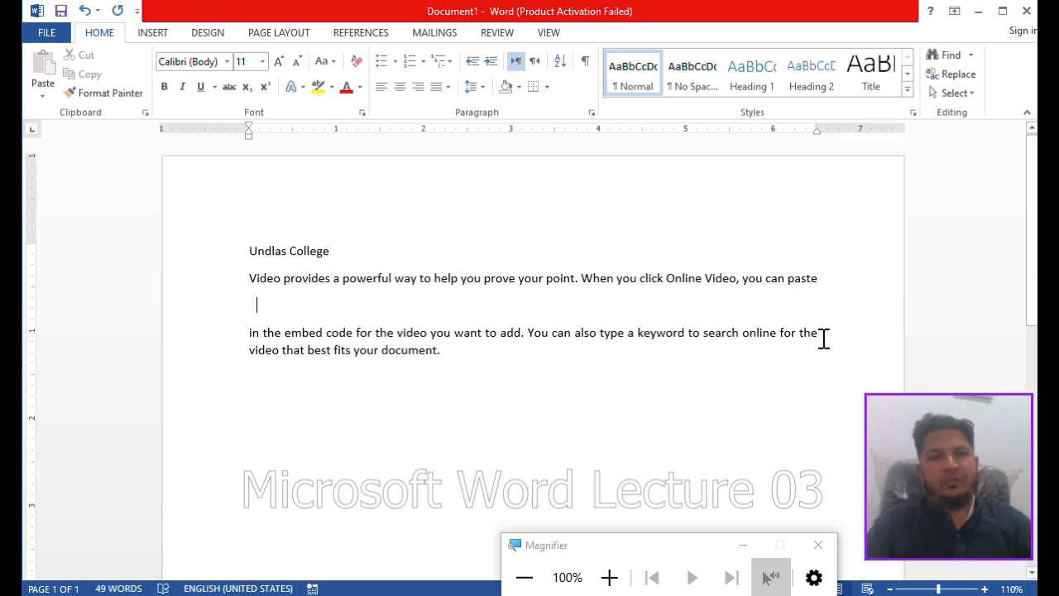
{"action": "key", "text": "BackSpace"}
{"action": "key", "text": "BackSpace"}
{"action": "key", "text": "BackSpace"}
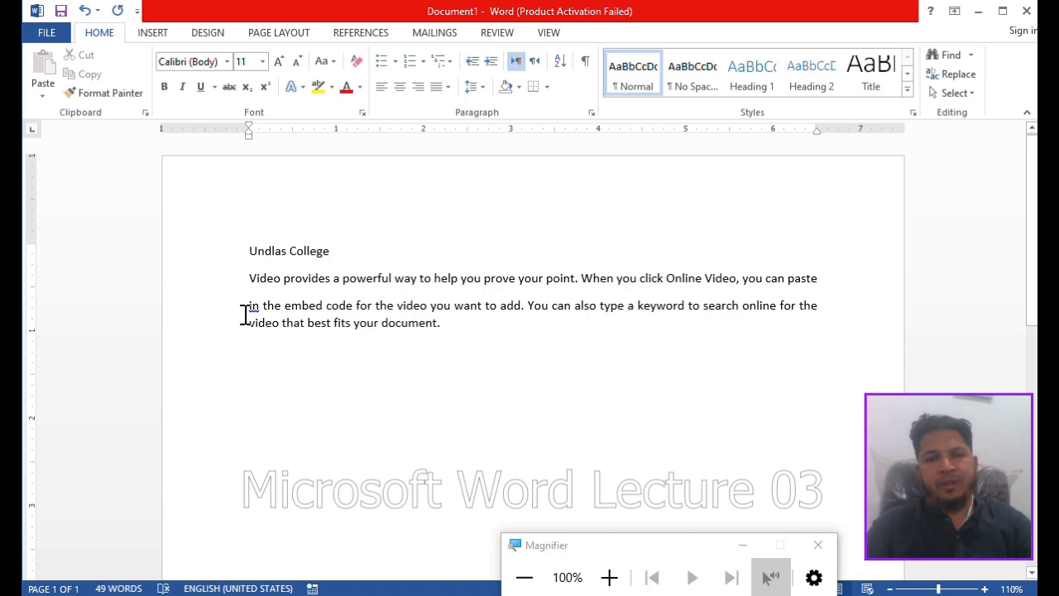
{"action": "key", "text": "Delete"}
Set the line spacing of the whole sample paragraph to 2.5
{"action": "left_click", "coordinate": [442, 319]}
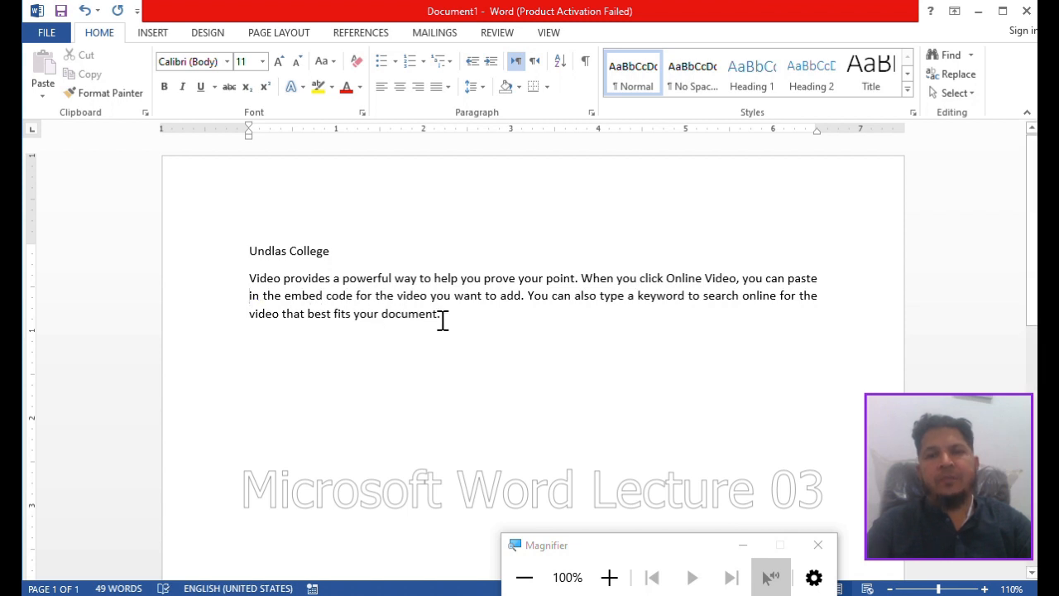
{"action": "left_click", "coordinate": [252, 270], "text": "shift"}
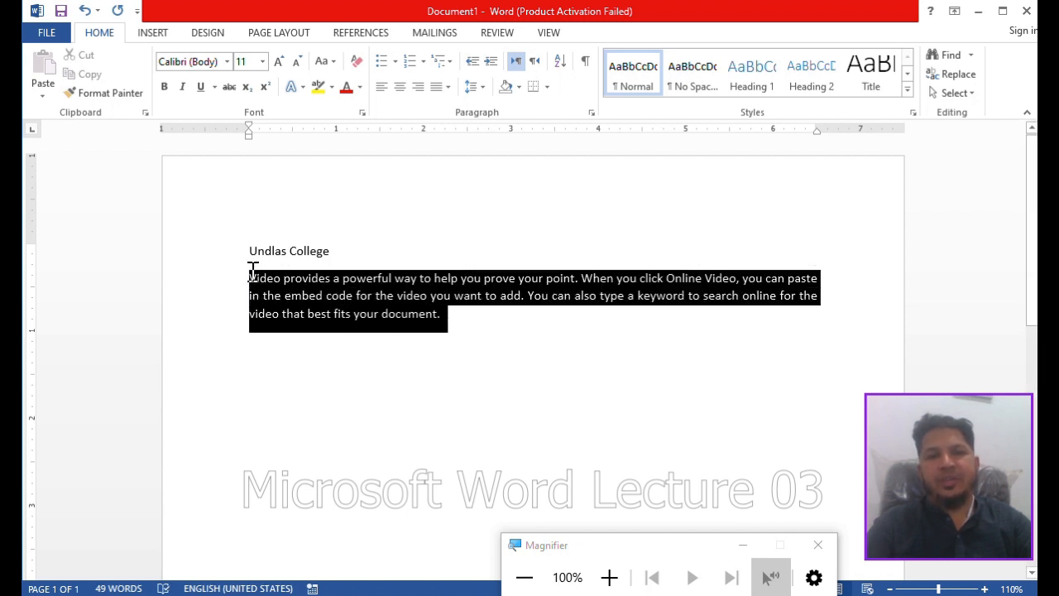
{"action": "left_click", "coordinate": [478, 89]}
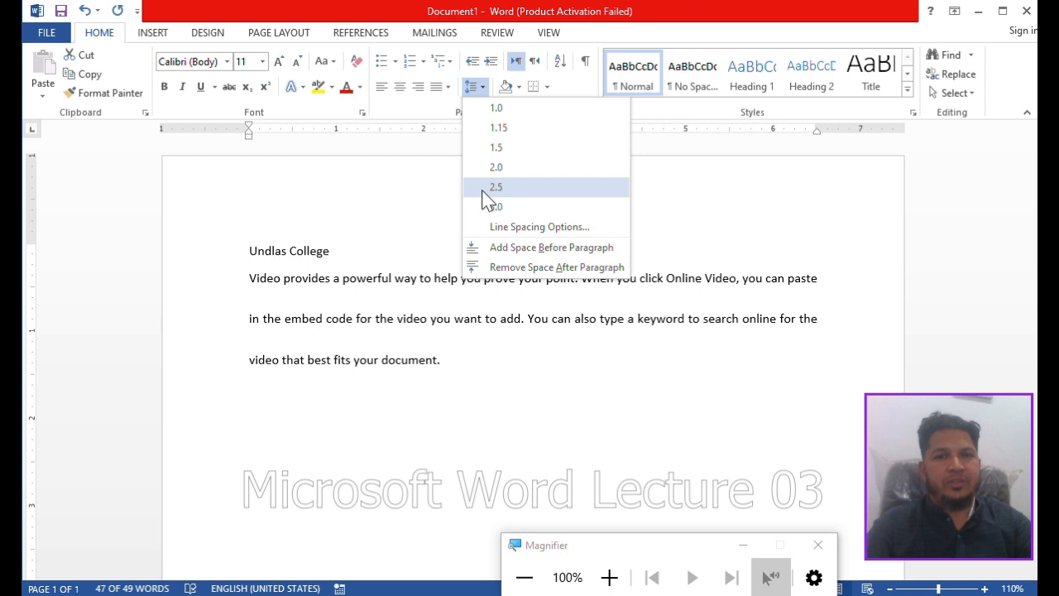
{"action": "left_click", "coordinate": [496, 187]}
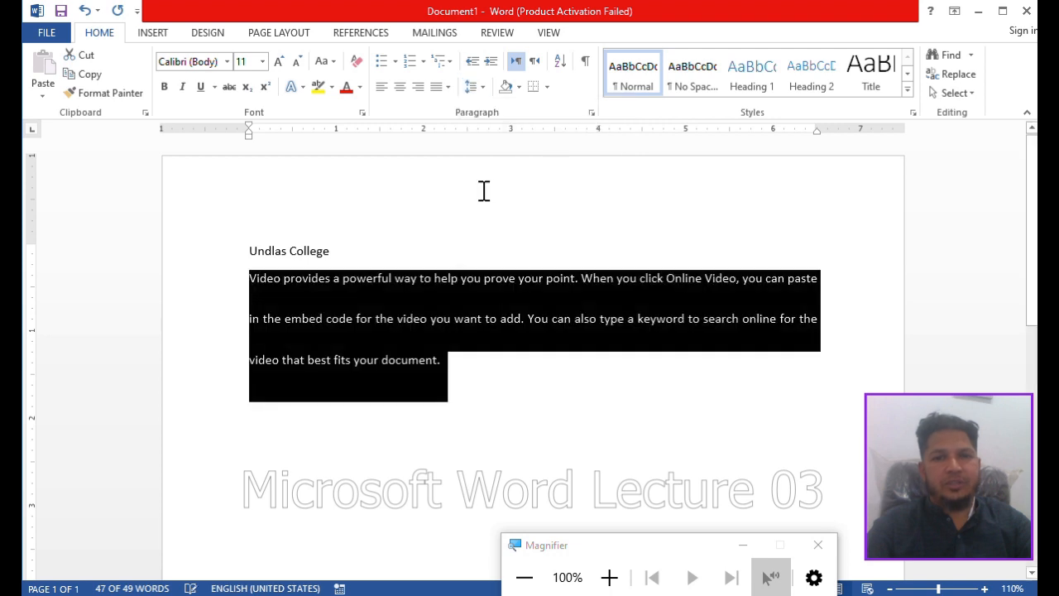
Shade the sample paragraph's background with the light blue theme colour
{"action": "left_click", "coordinate": [519, 87]}
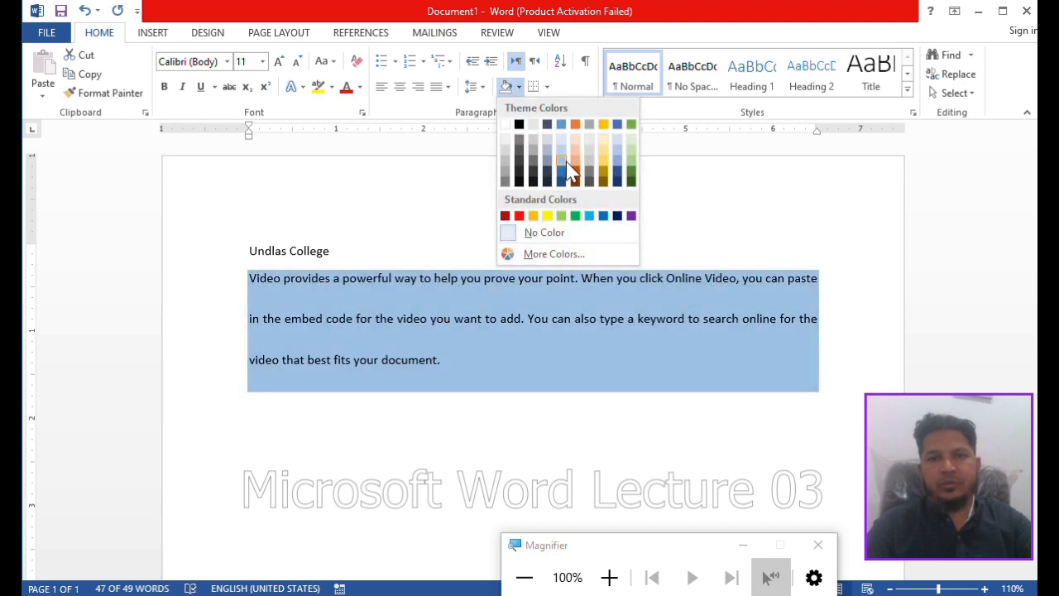
{"action": "left_click", "coordinate": [561, 159]}
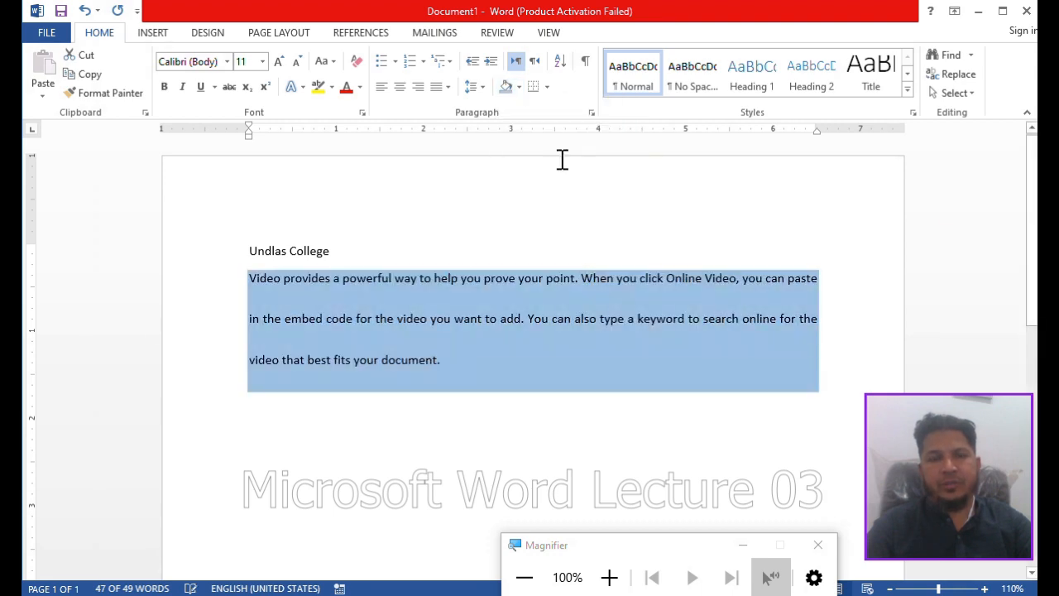
{"action": "left_click", "coordinate": [513, 375]}
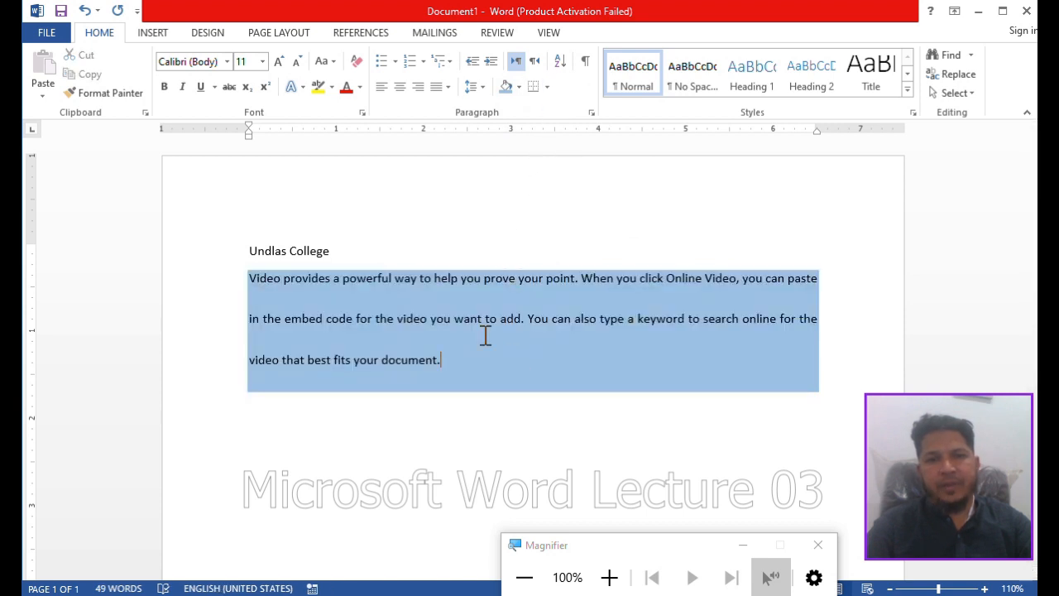
Apply Outside Borders to the whole shaded paragraph
{"action": "mouse_move", "coordinate": [472, 364]}
{"action": "left_mouse_down"}
{"action": "mouse_move", "coordinate": [254, 303]}
{"action": "mouse_move", "coordinate": [235, 286]}
{"action": "left_mouse_up"}
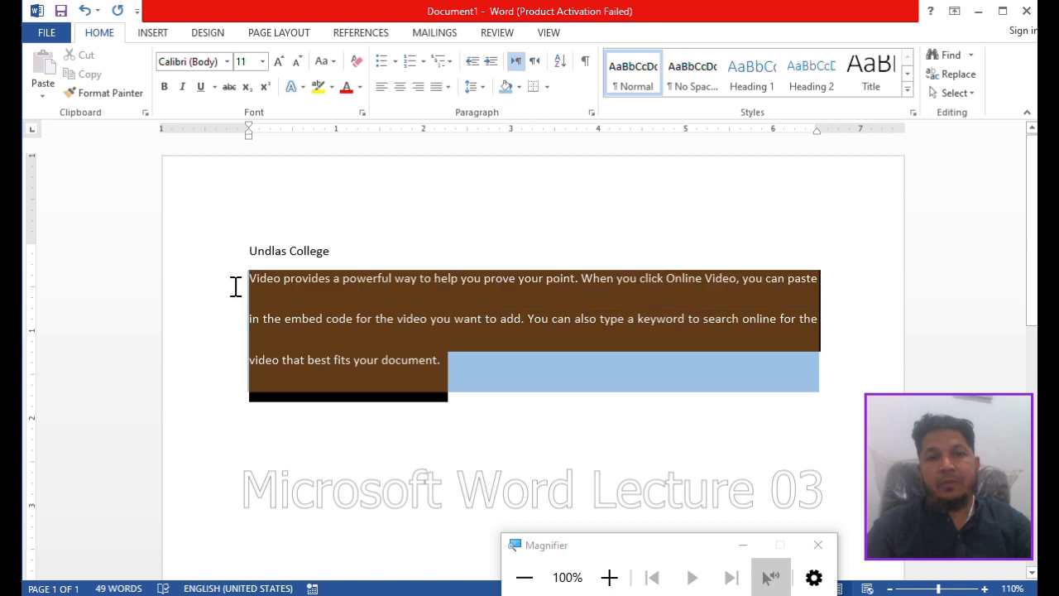
{"action": "left_click", "coordinate": [546, 86]}
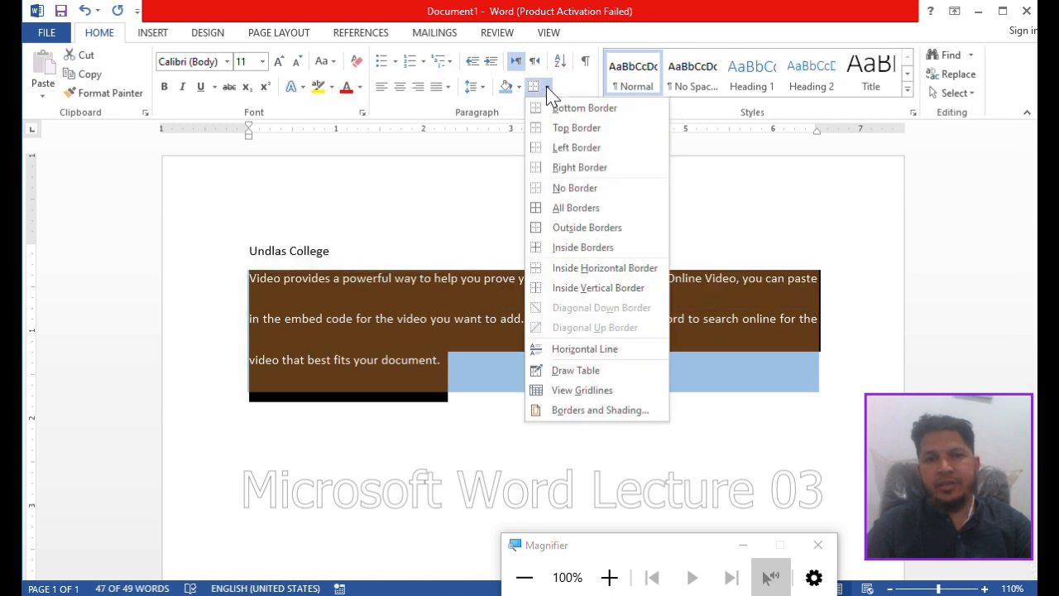
{"action": "left_click", "coordinate": [558, 230]}
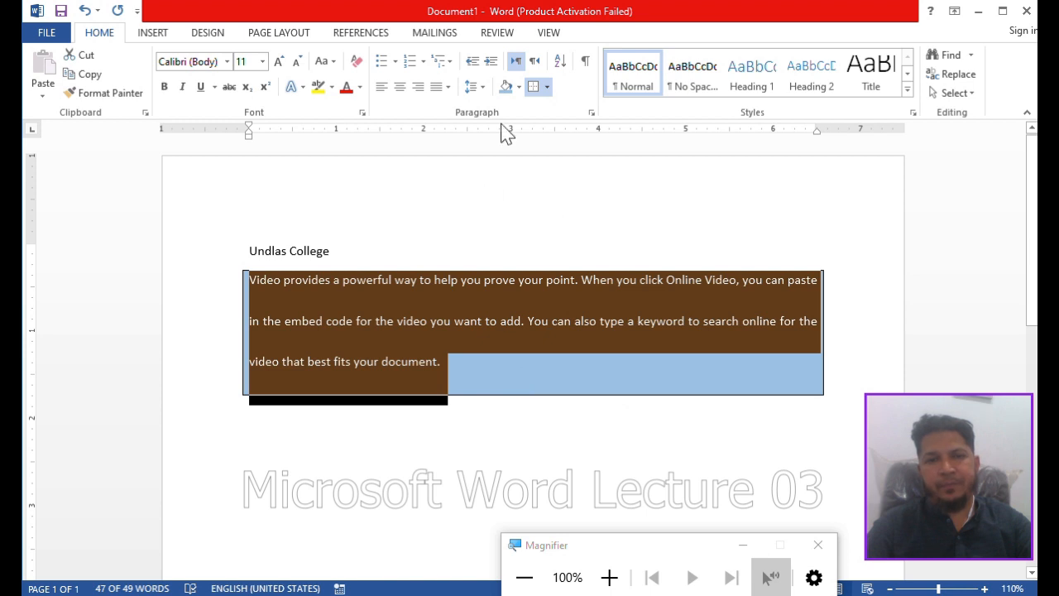
Change the shaded sample paragraph's box border to the double wavy line style
{"action": "left_click", "coordinate": [546, 86]}
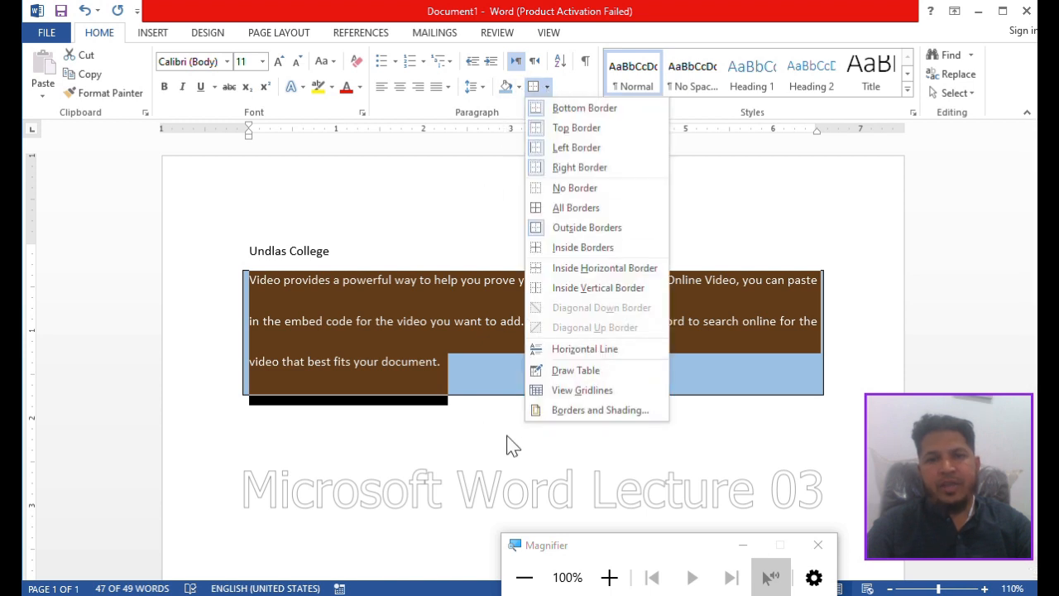
{"action": "left_click", "coordinate": [549, 411]}
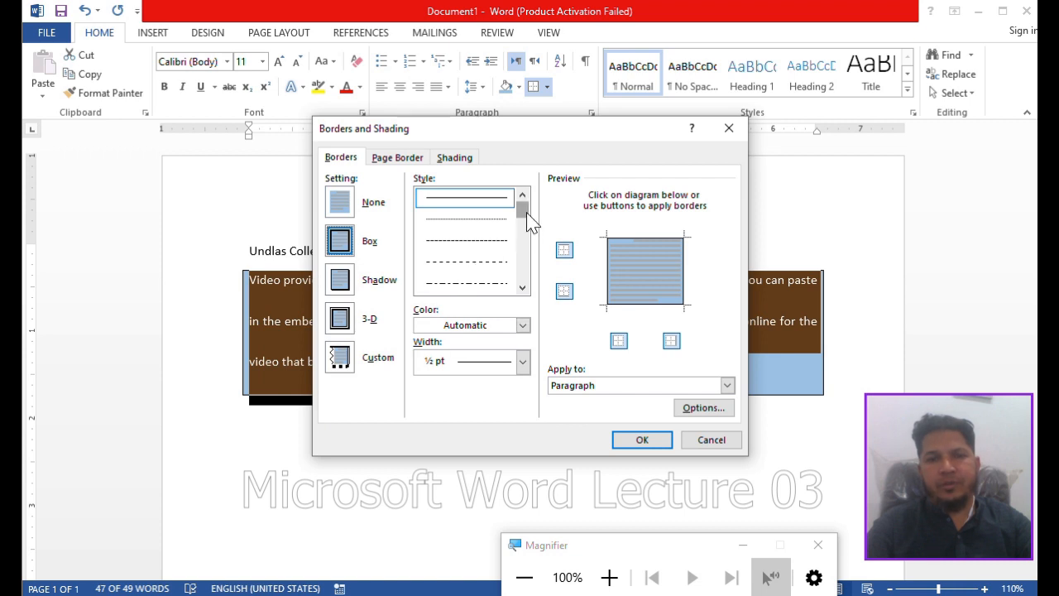
{"action": "left_click_drag", "start_coordinate": [522, 212], "coordinate": [528, 242]}
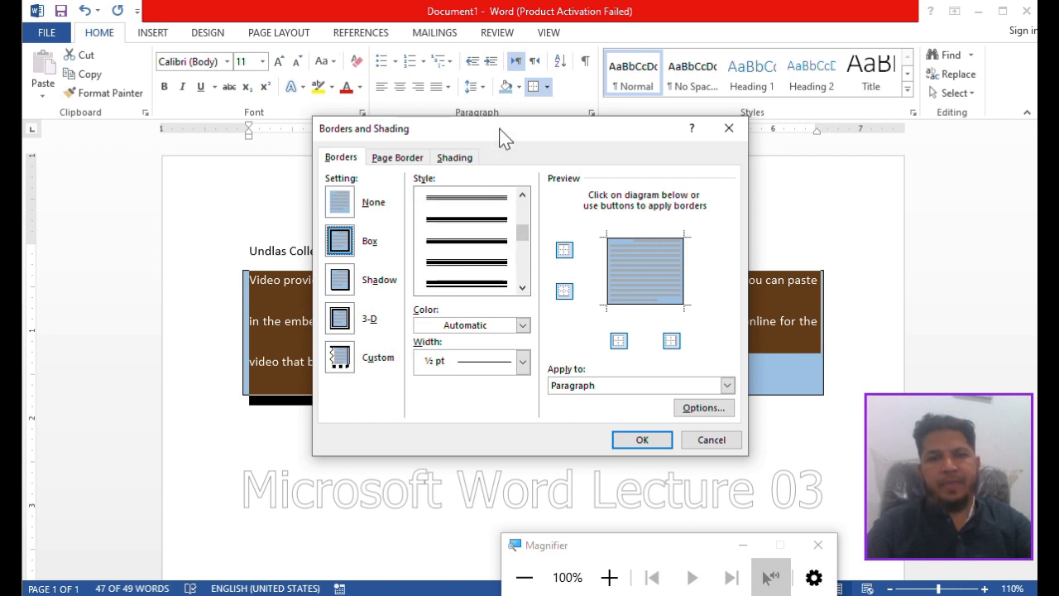
{"action": "left_click_drag", "start_coordinate": [499, 135], "coordinate": [481, 122]}
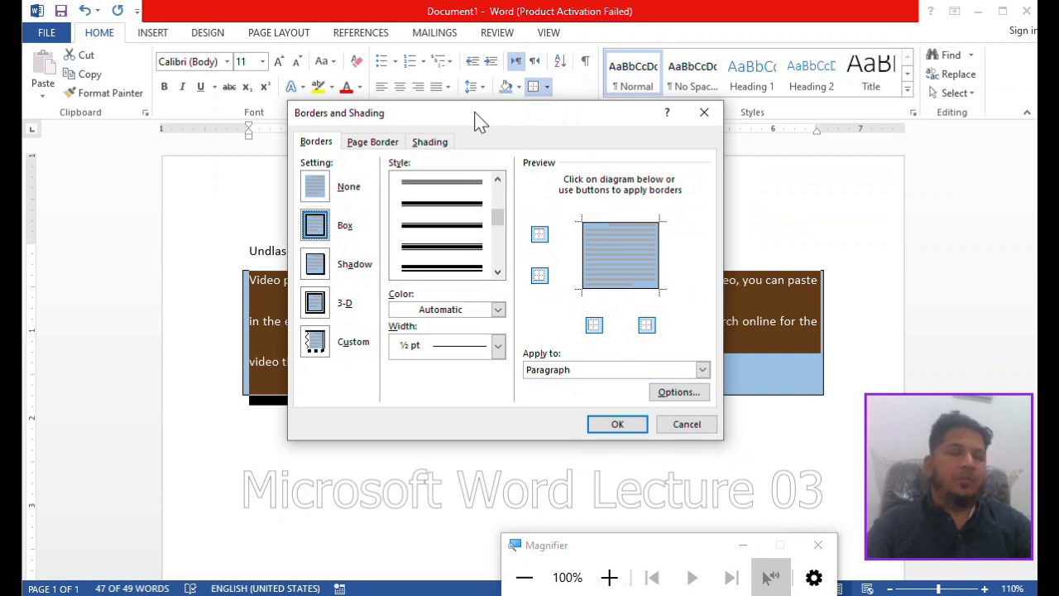
{"action": "left_click", "coordinate": [483, 244]}
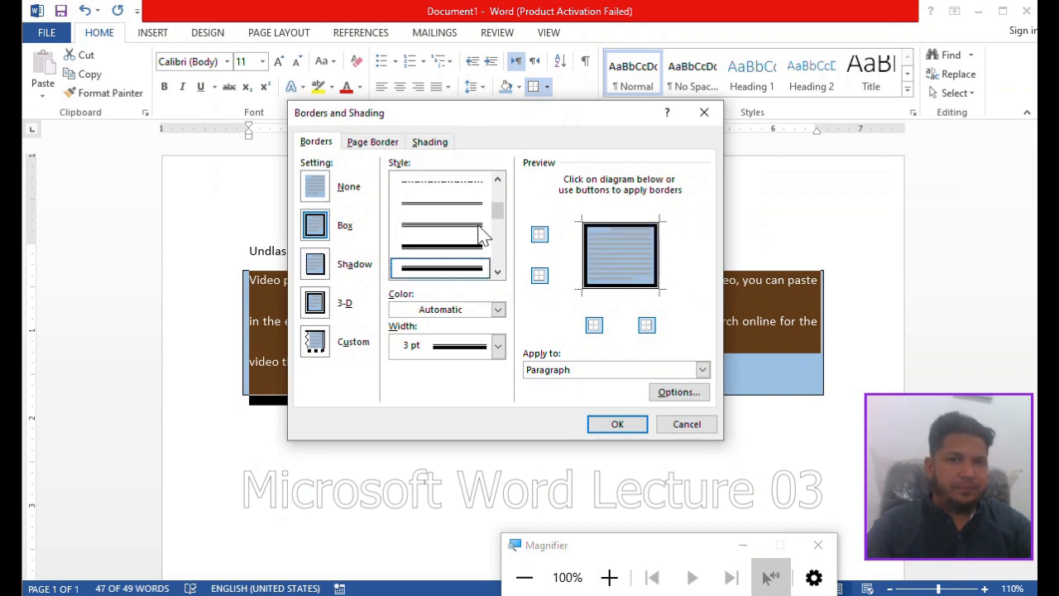
{"action": "left_click_drag", "start_coordinate": [498, 216], "coordinate": [499, 246]}
{"action": "left_click", "coordinate": [478, 268]}
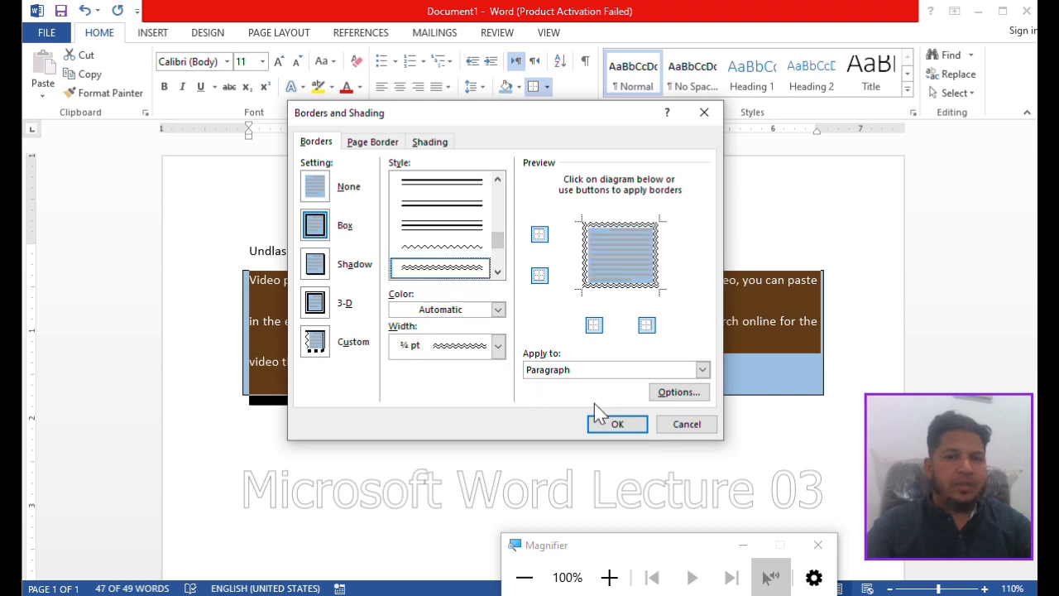
{"action": "left_click", "coordinate": [610, 424]}
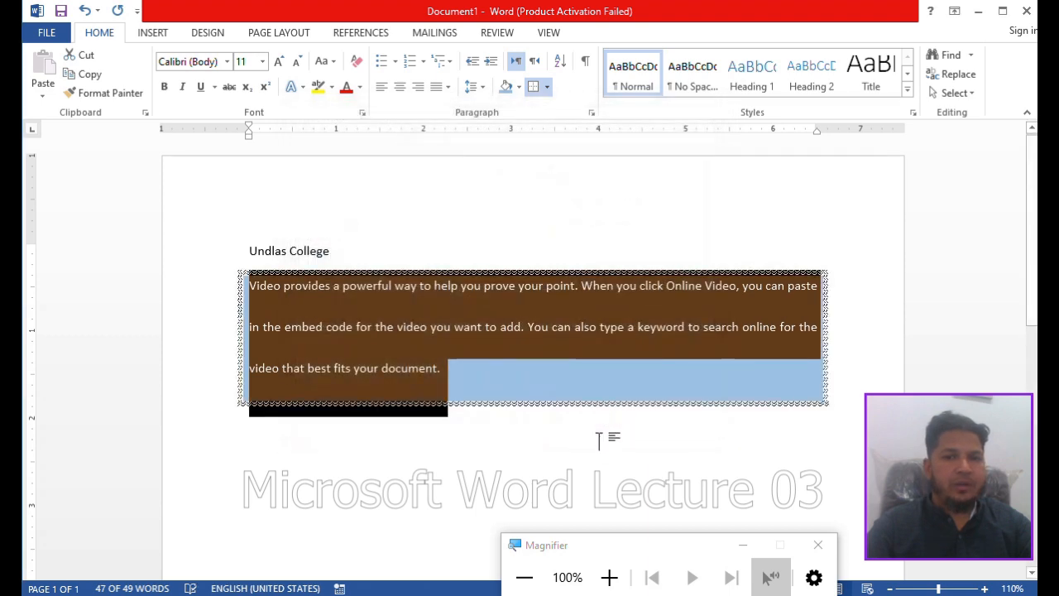
{"action": "left_click", "coordinate": [599, 440]}
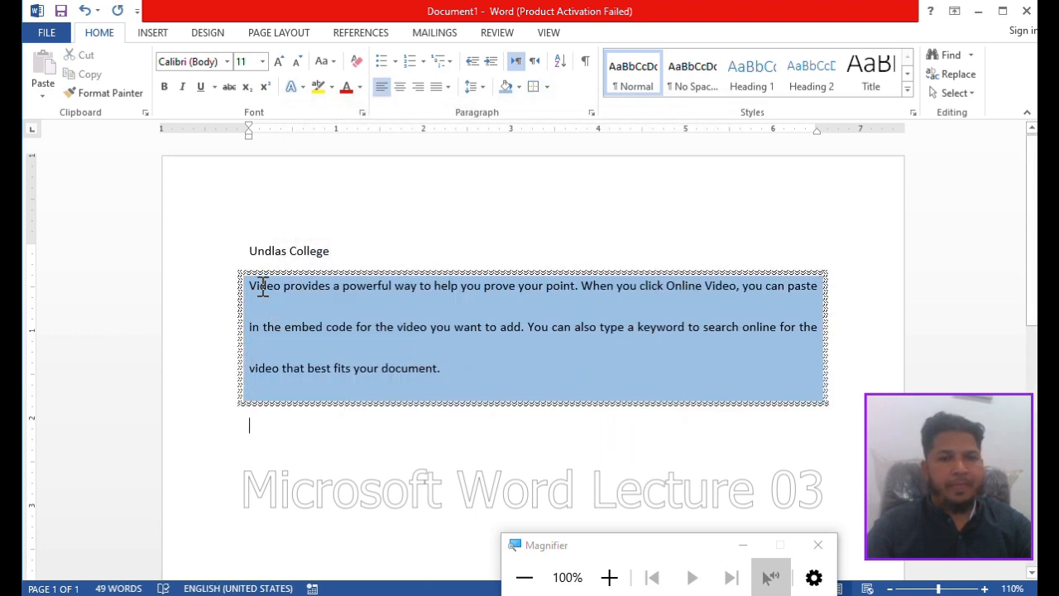
Remove the left and right borders from the sample paragraph, keeping the wavy lines above and below it
{"action": "left_click_drag", "start_coordinate": [251, 285], "coordinate": [443, 376]}
{"action": "left_click", "coordinate": [547, 87]}
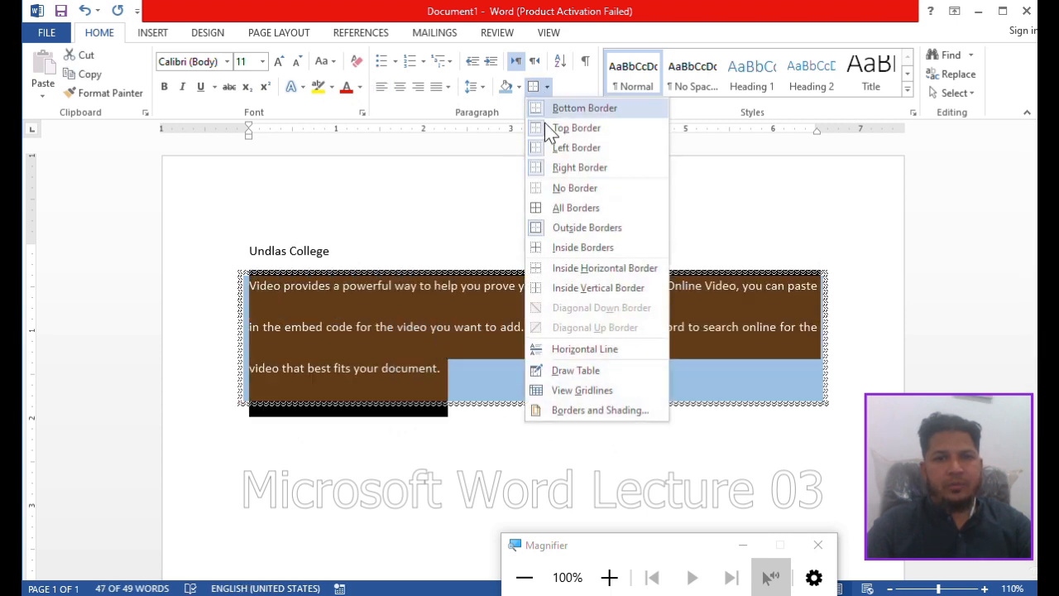
{"action": "left_click", "coordinate": [555, 409]}
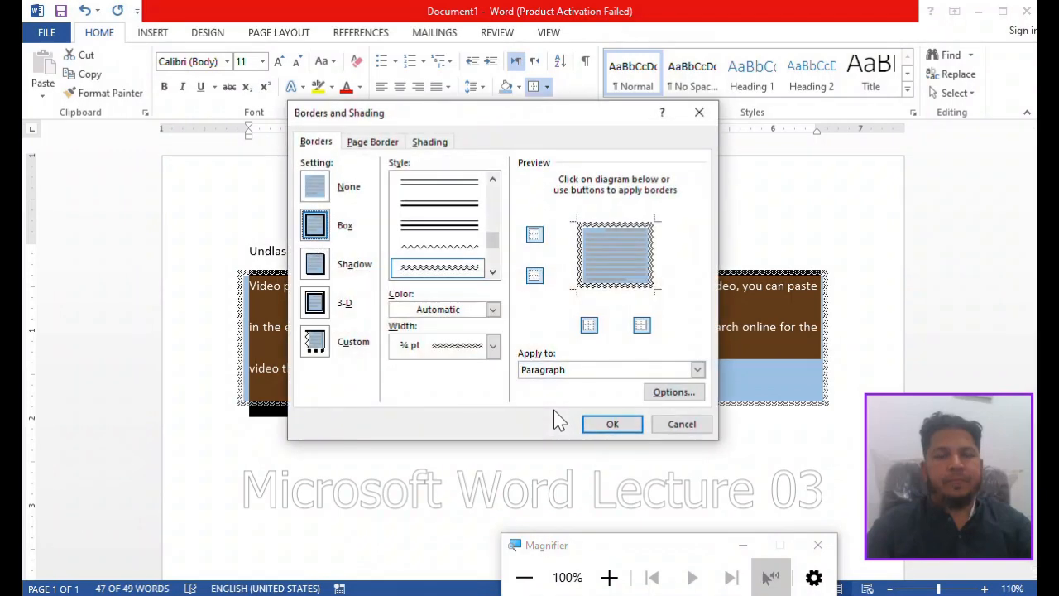
{"action": "left_click", "coordinate": [592, 329]}
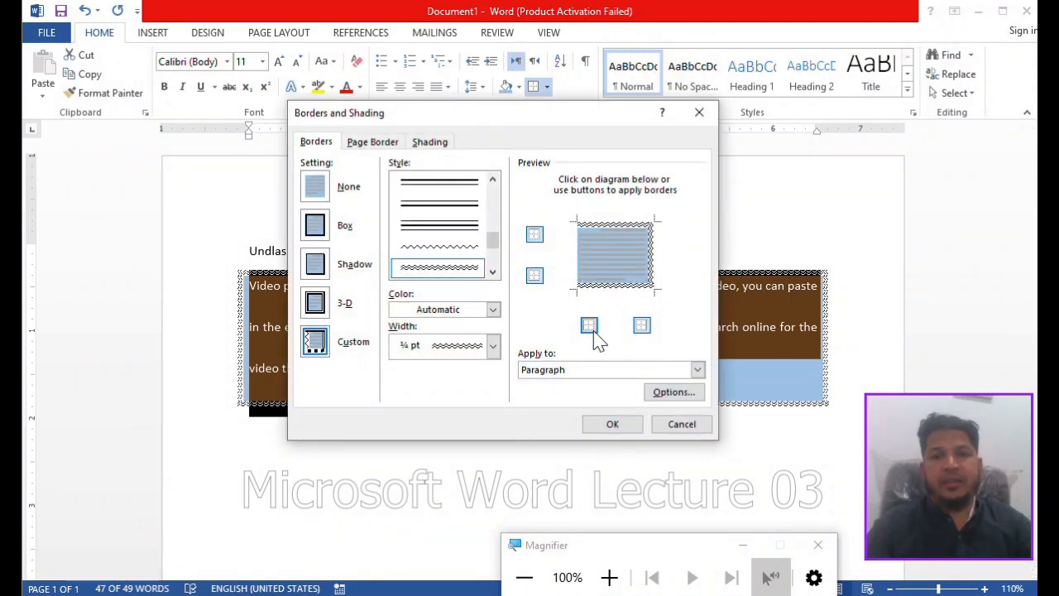
{"action": "left_click", "coordinate": [642, 326]}
{"action": "left_click", "coordinate": [627, 420]}
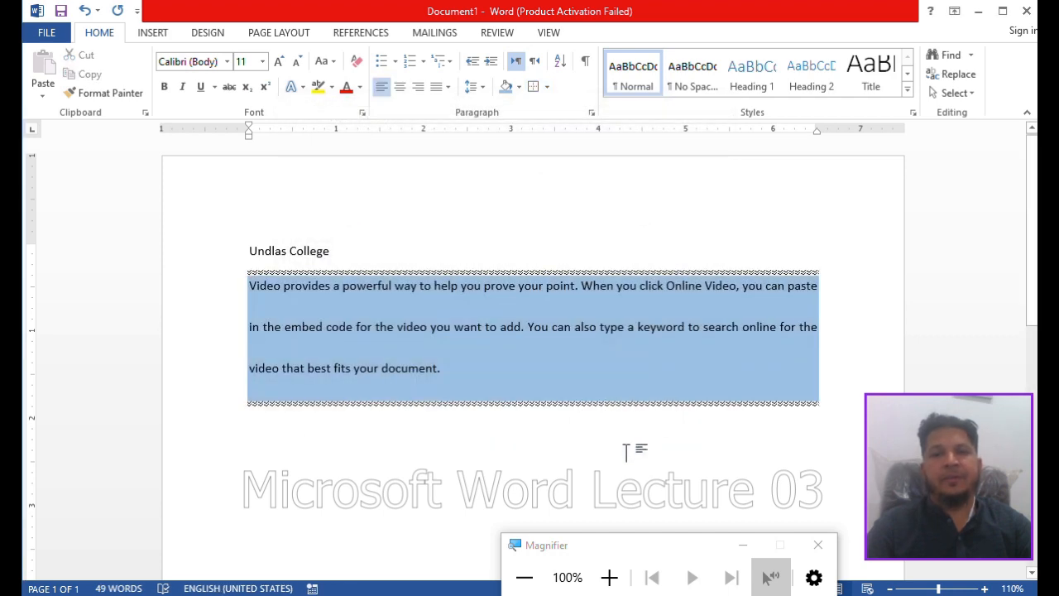
Add a page border of red poinsettia flower art around the whole document
{"action": "left_click", "coordinate": [547, 87]}
{"action": "left_click", "coordinate": [558, 409]}
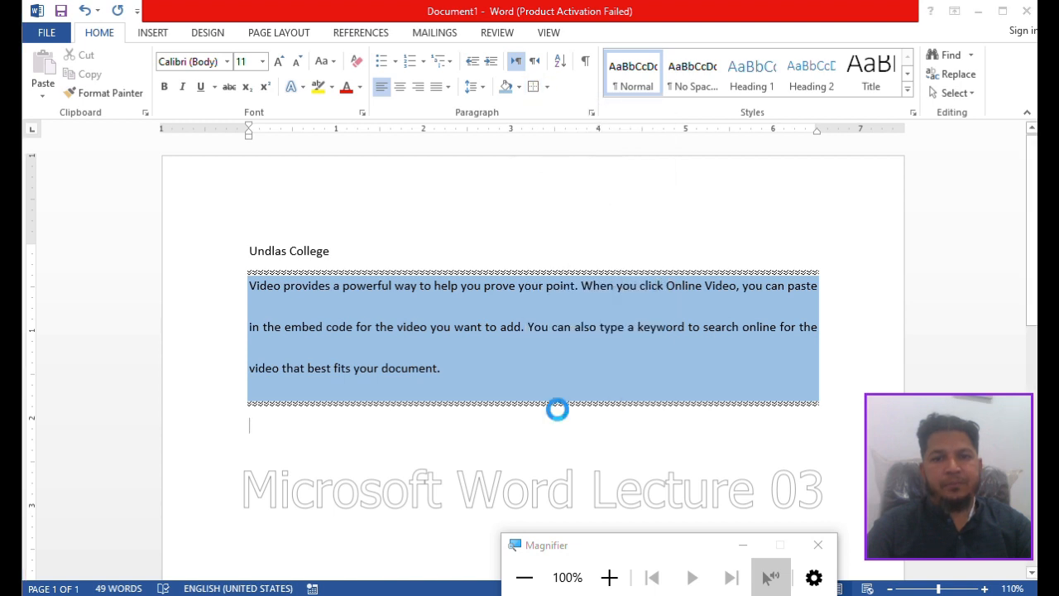
{"action": "left_click", "coordinate": [366, 141]}
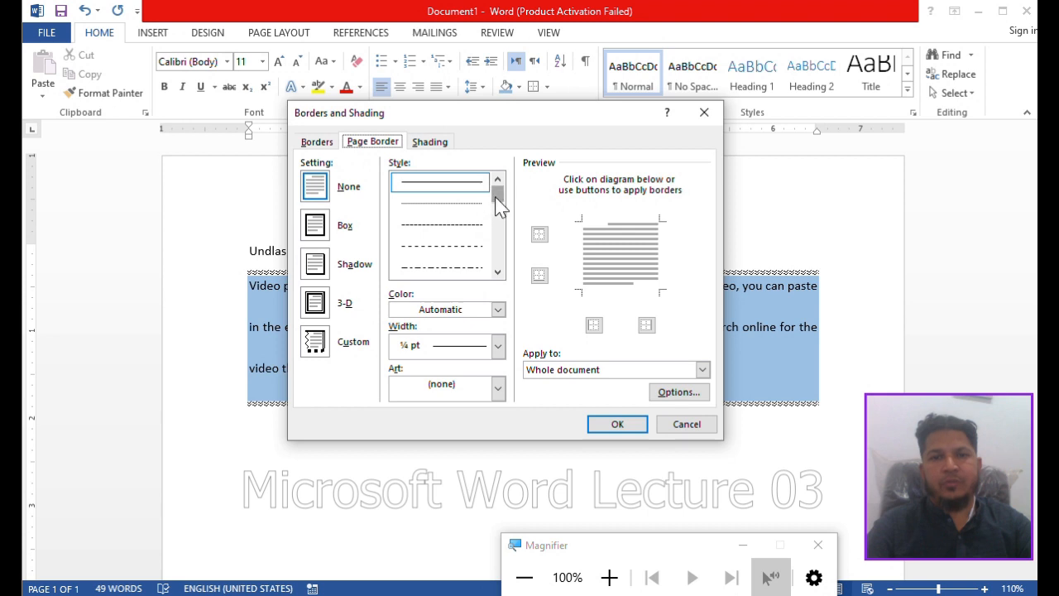
{"action": "left_click_drag", "start_coordinate": [498, 198], "coordinate": [498, 267]}
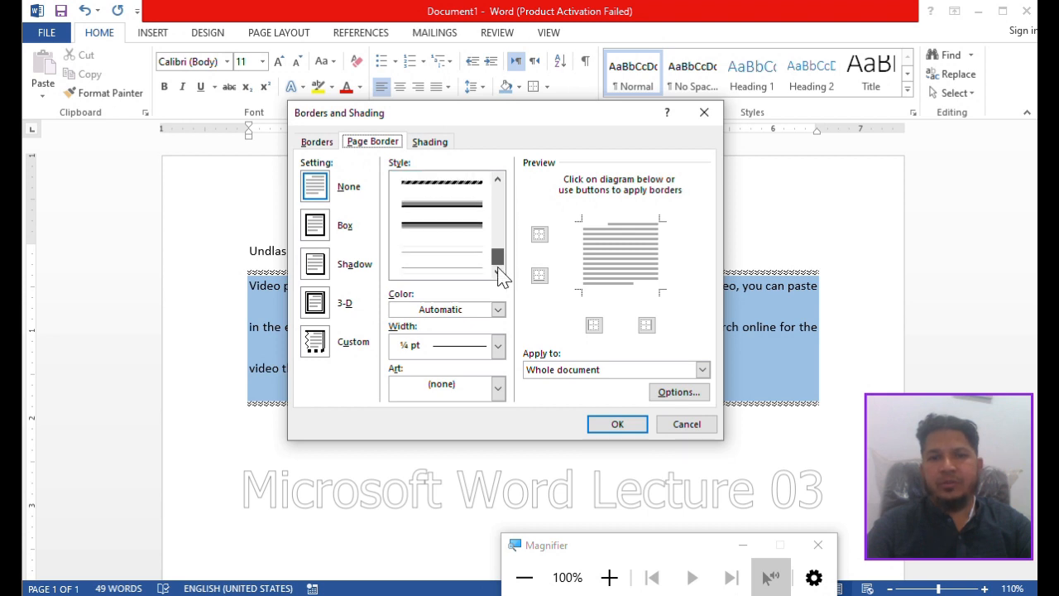
{"action": "left_click", "coordinate": [464, 222]}
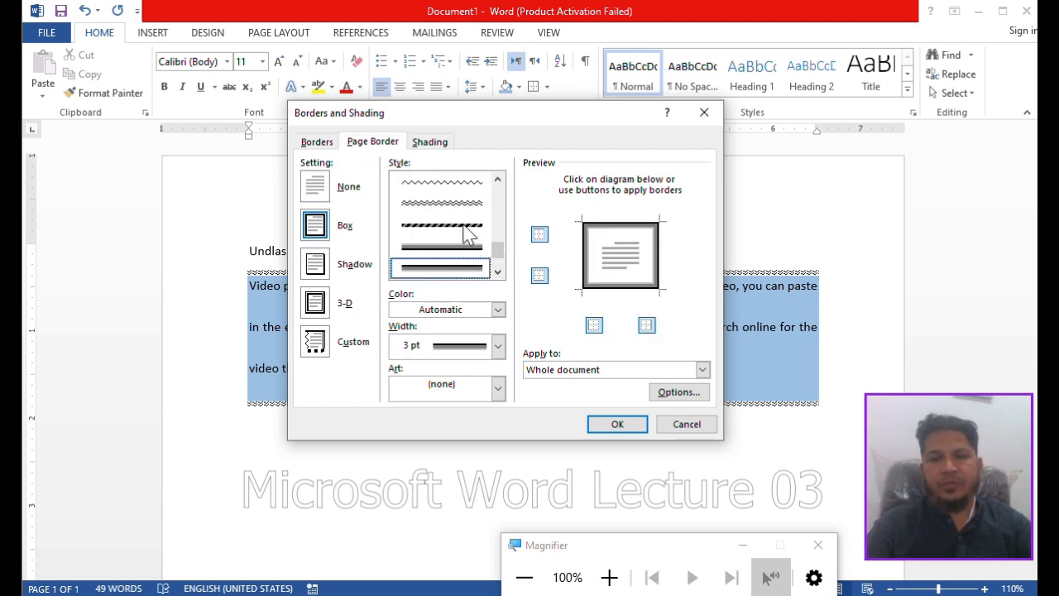
{"action": "left_click", "coordinate": [454, 399]}
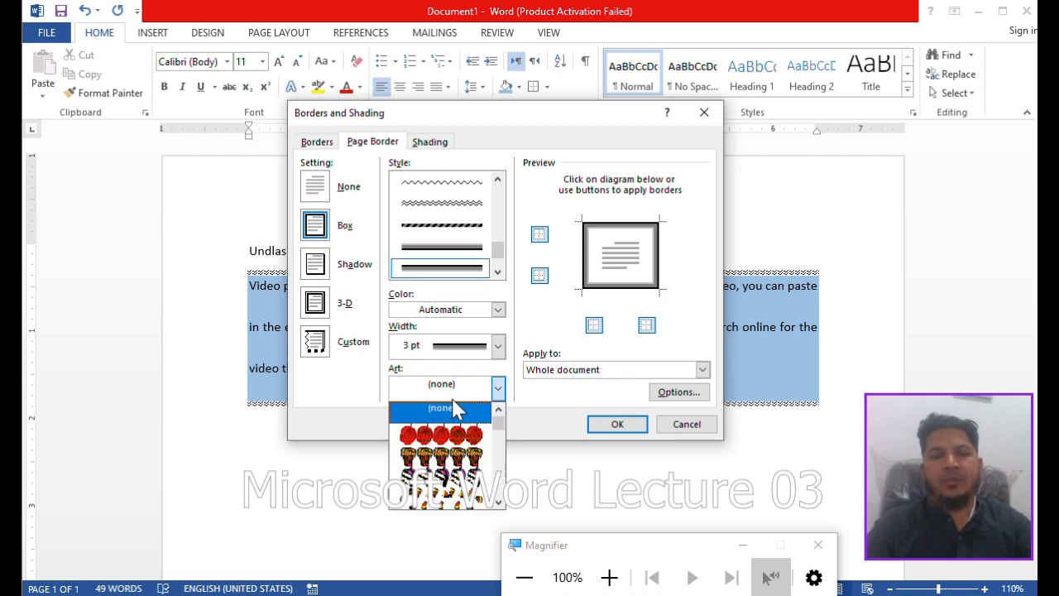
{"action": "left_click_drag", "start_coordinate": [499, 424], "coordinate": [499, 441]}
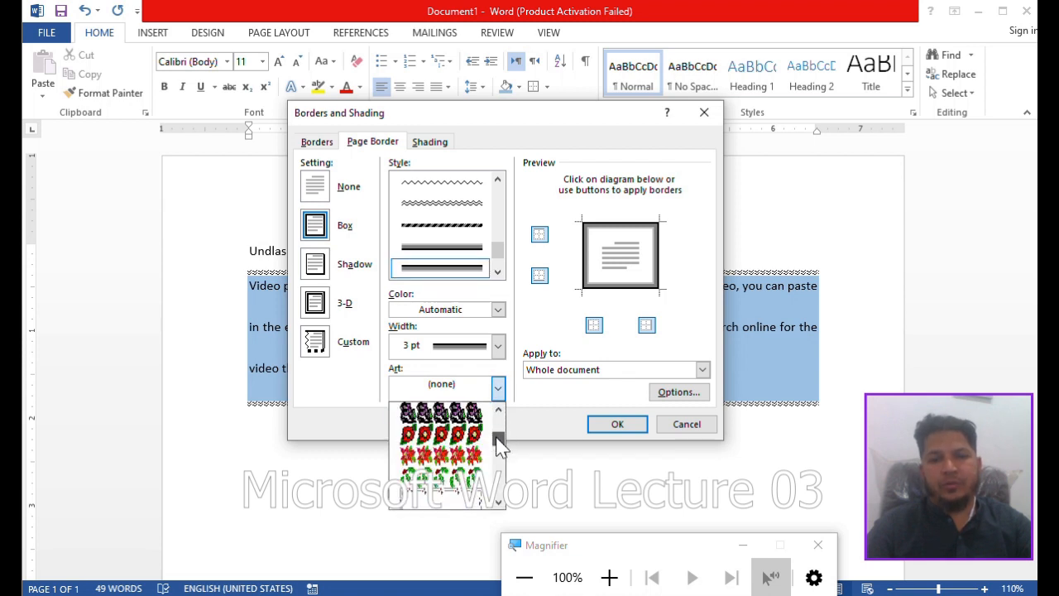
{"action": "left_click", "coordinate": [479, 460]}
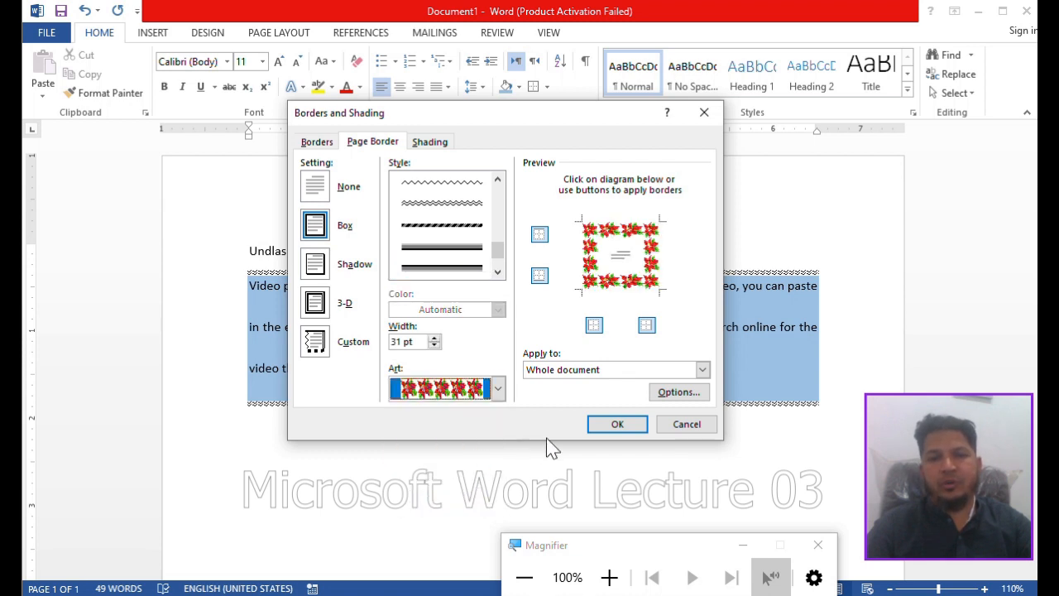
{"action": "left_click", "coordinate": [592, 426]}
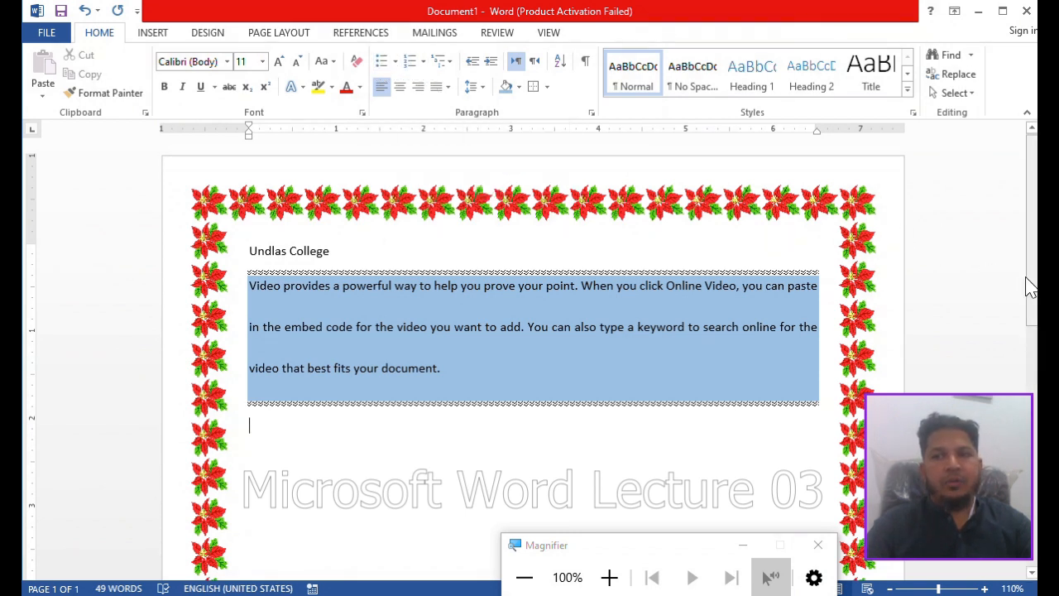
Below the shaded paragraph, leave an empty line and enter "Input Devices", "Keyboard", "Mouse", "Mic" and "Scannser" on separate lines
{"action": "left_click_drag", "start_coordinate": [1031, 285], "coordinate": [1031, 343]}
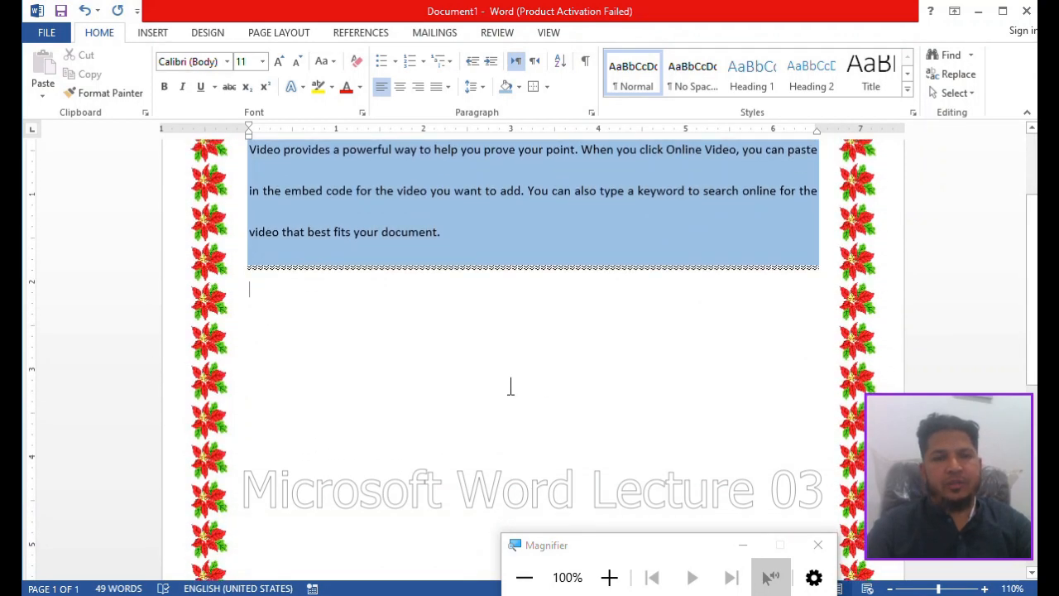
{"action": "key", "text": "Return"}
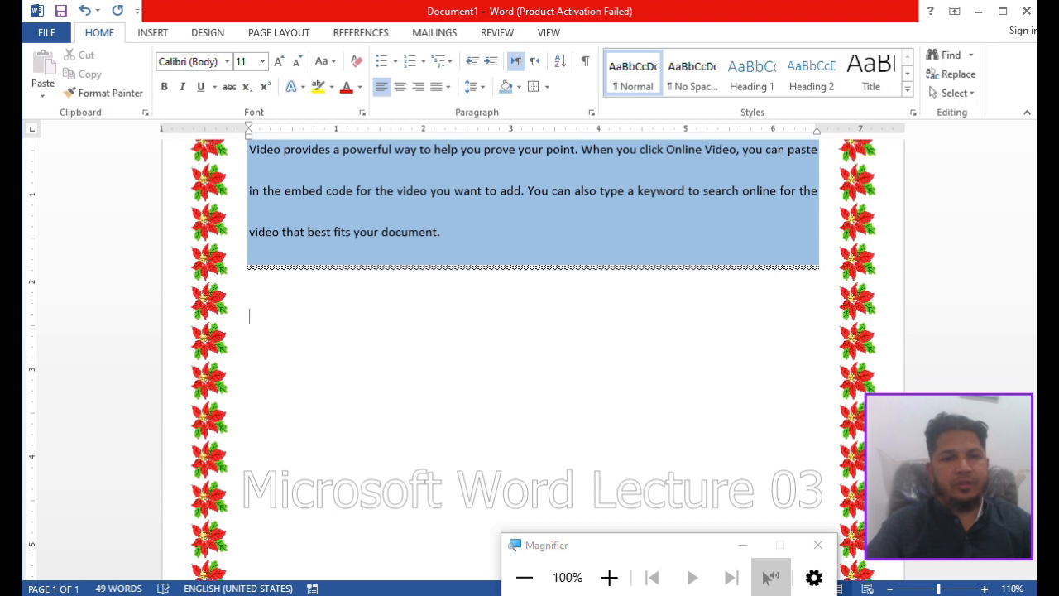
{"action": "type", "text": "Input De"}
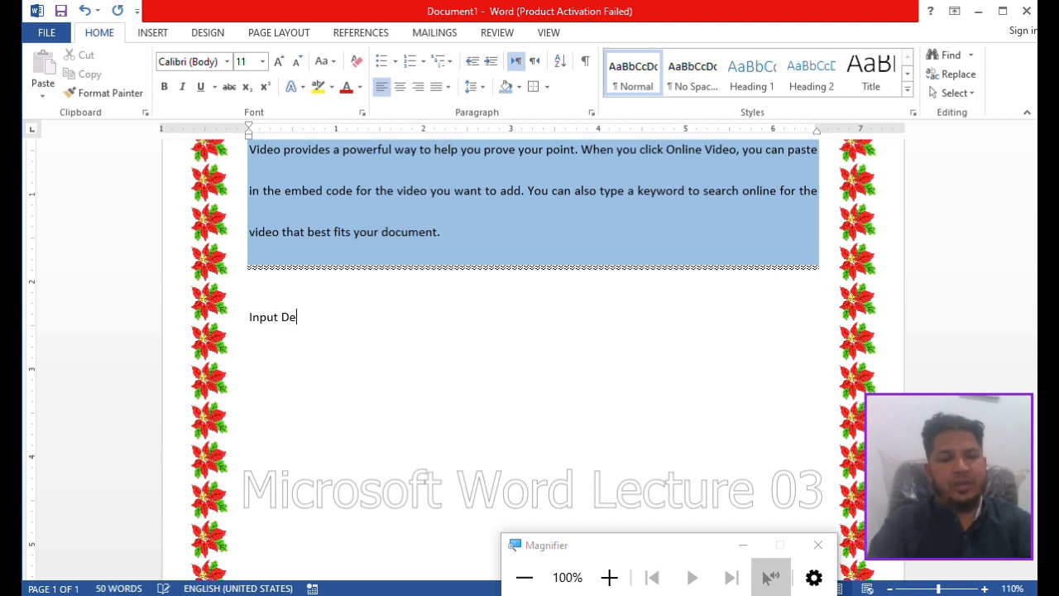
{"action": "type", "text": "vices "}
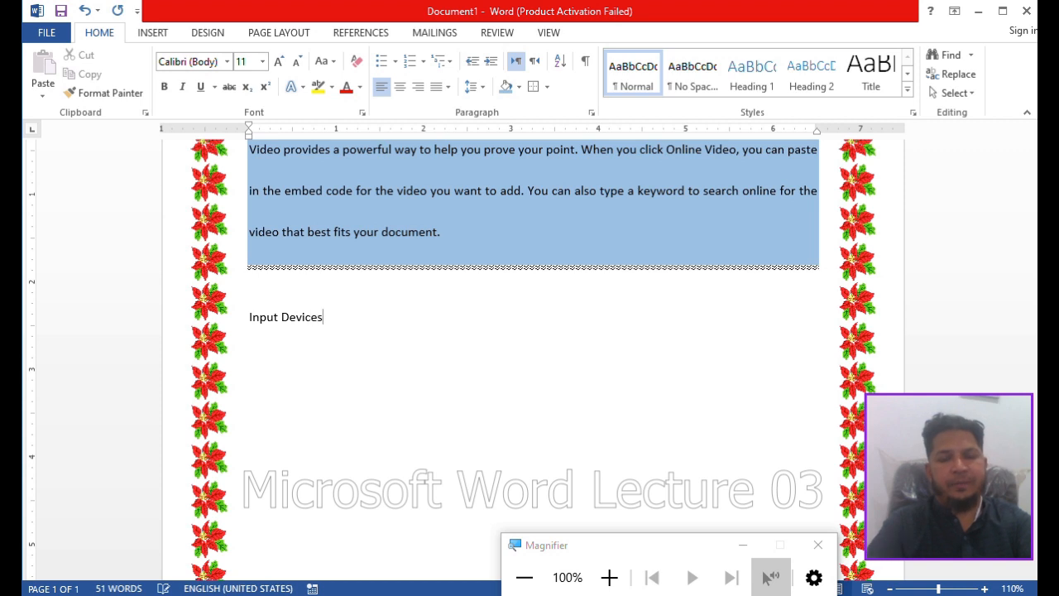
{"action": "type", "text": "Key"}
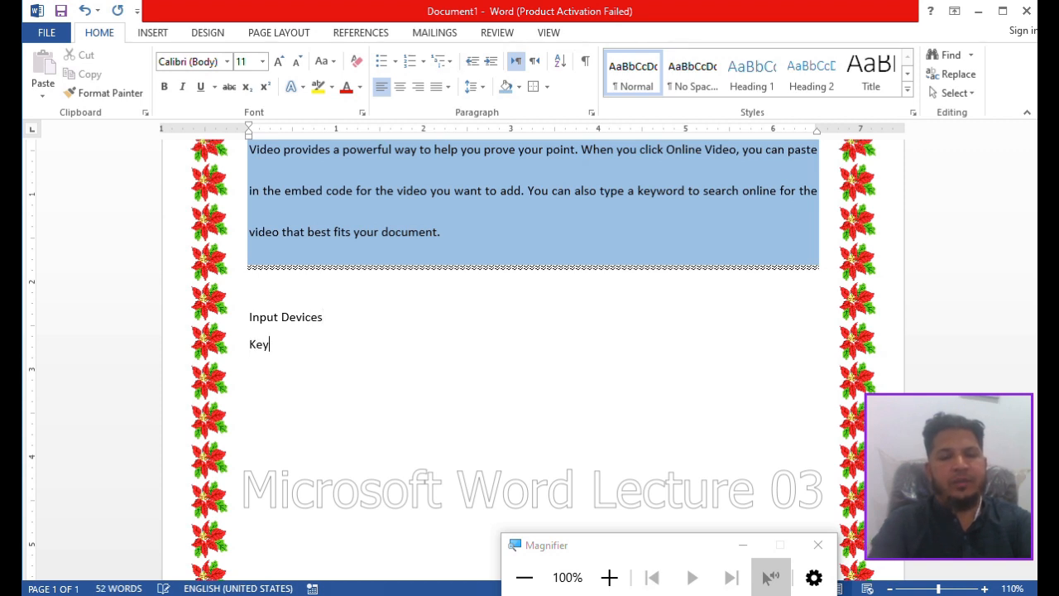
{"action": "type", "text": "board "}
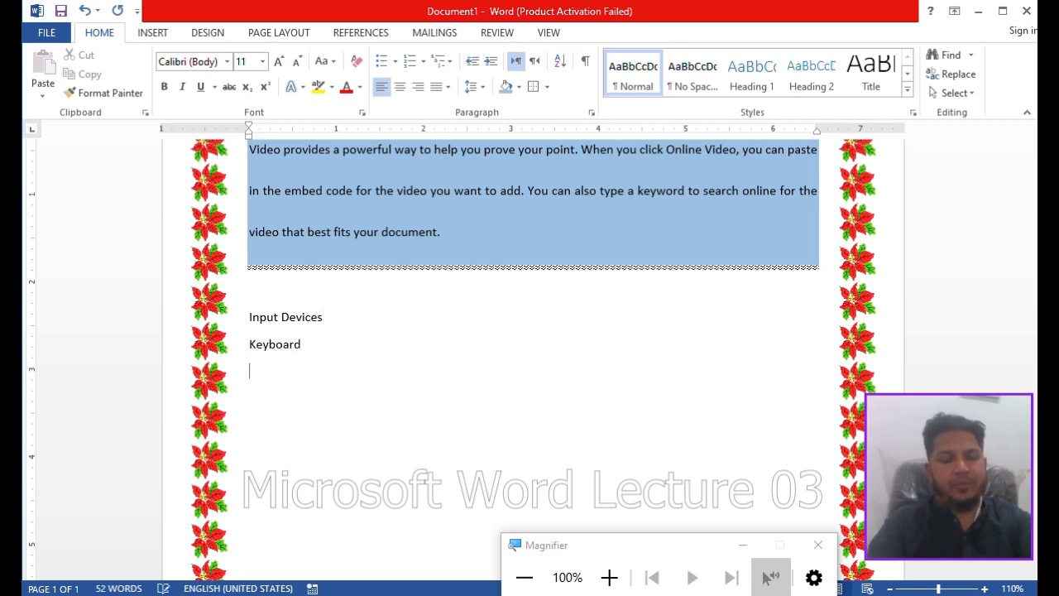
{"action": "type", "text": "Mouse "}
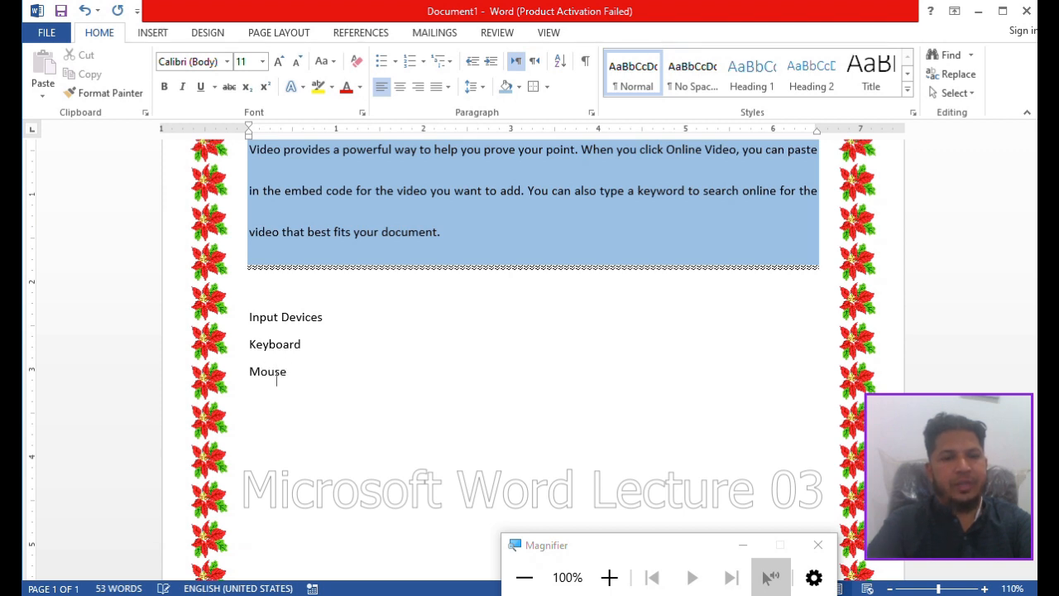
{"action": "type", "text": "Mic "}
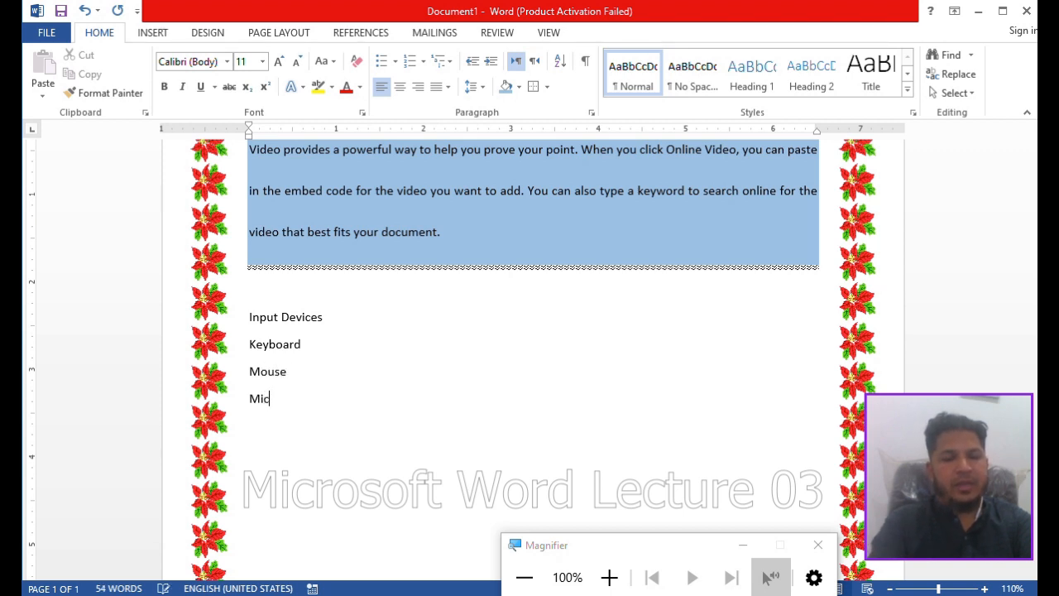
{"action": "type", "text": "Sca"}
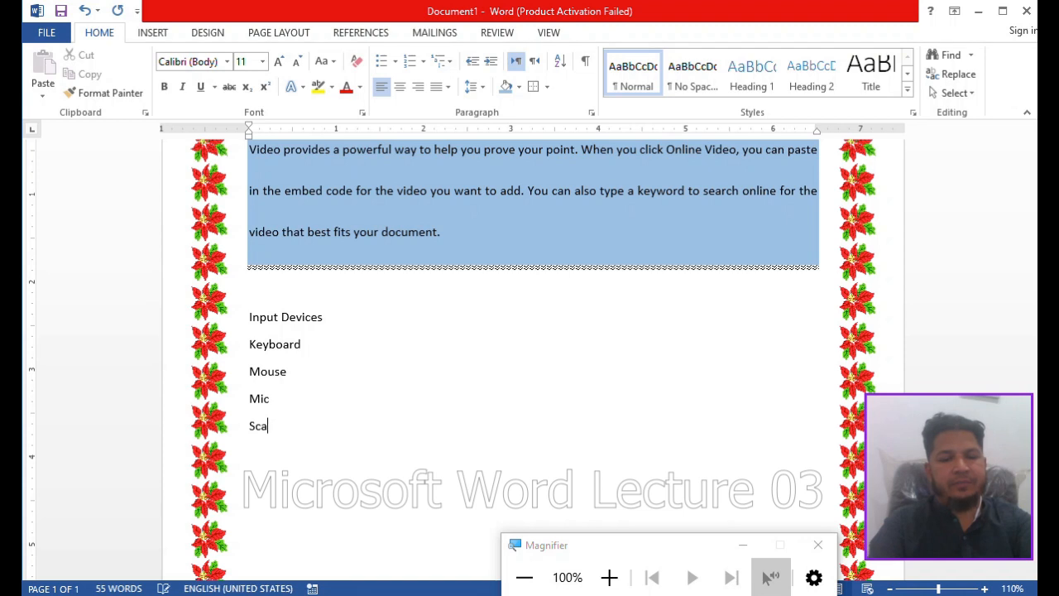
{"action": "type", "text": "nnser"}
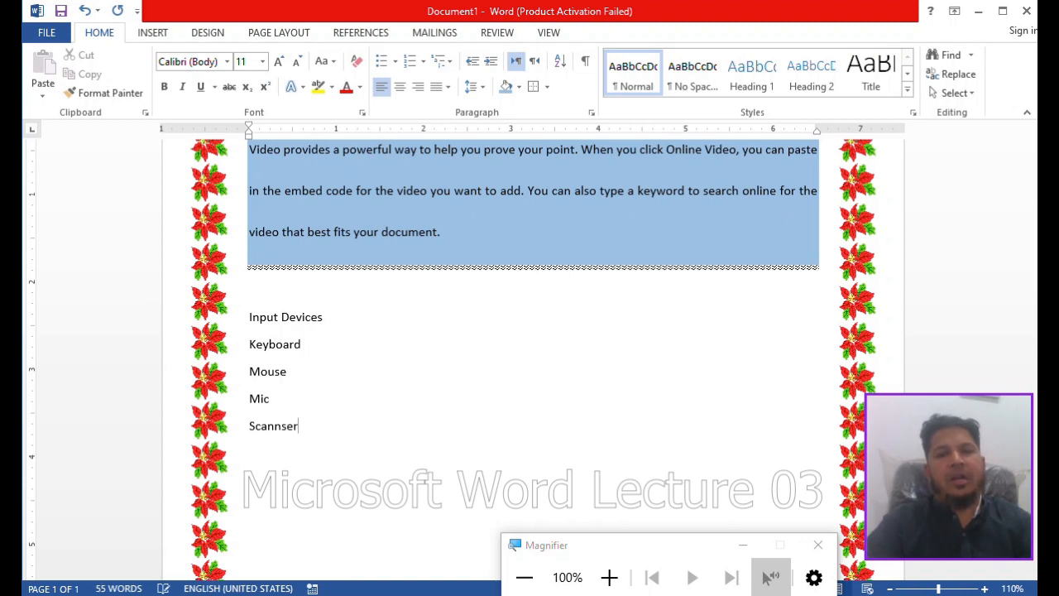
Format the four device names under "Input Devices" as a checkmark bulleted list and correct the last item's spelling to "Scanner"
{"action": "left_click_drag", "start_coordinate": [252, 350], "coordinate": [306, 443]}
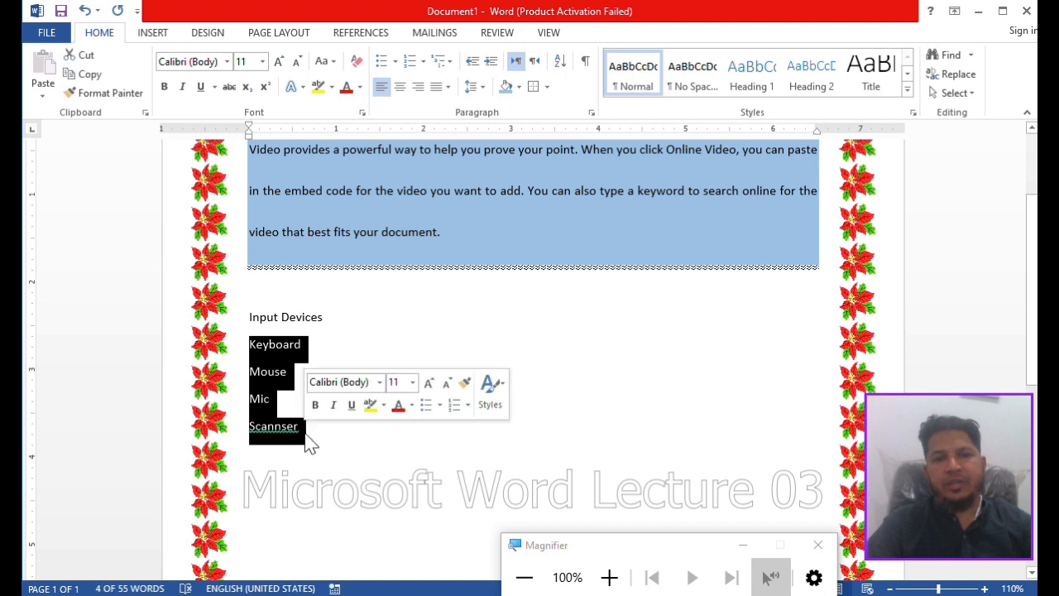
{"action": "left_click", "coordinate": [396, 63]}
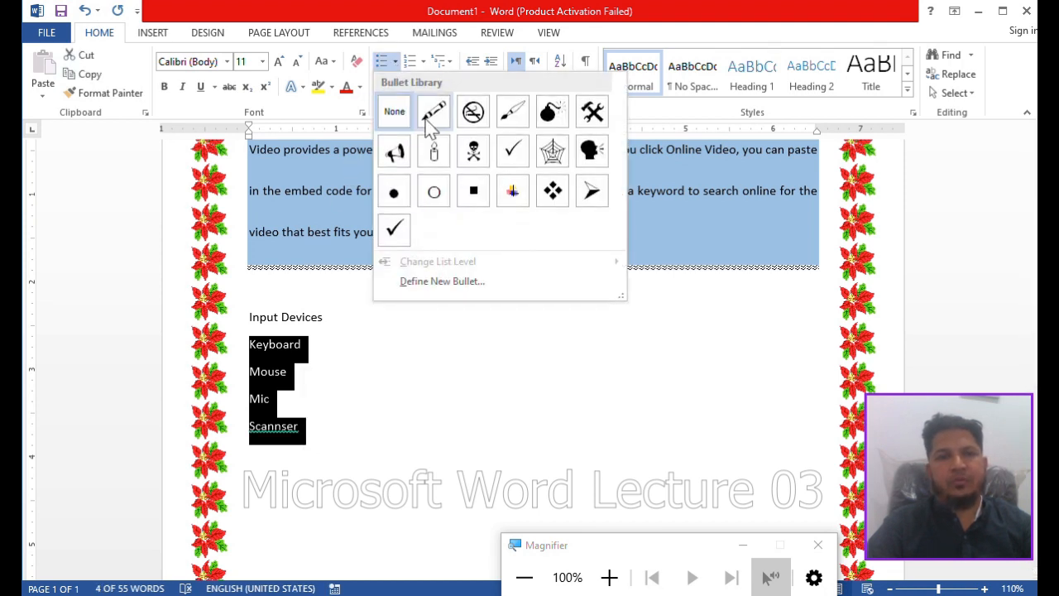
{"action": "left_click", "coordinate": [514, 148]}
{"action": "left_click", "coordinate": [450, 437]}
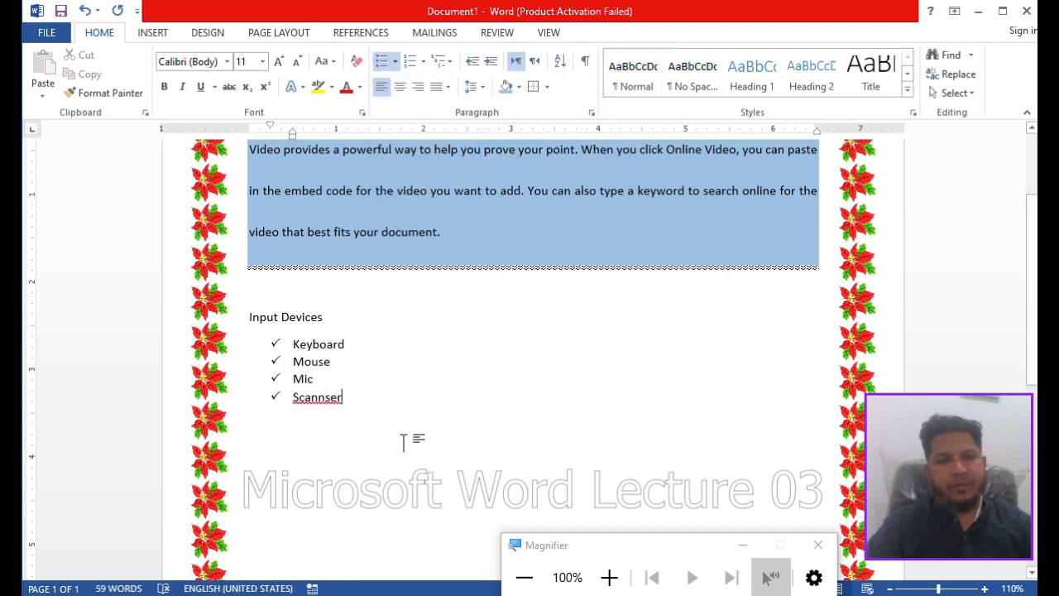
{"action": "right_click", "coordinate": [334, 404]}
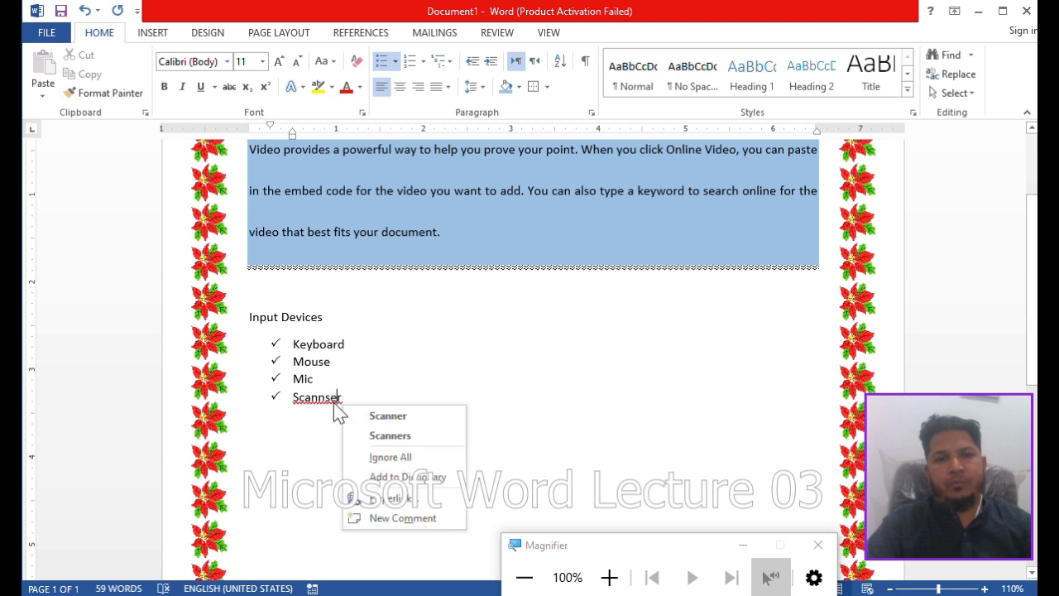
{"action": "left_click", "coordinate": [360, 417]}
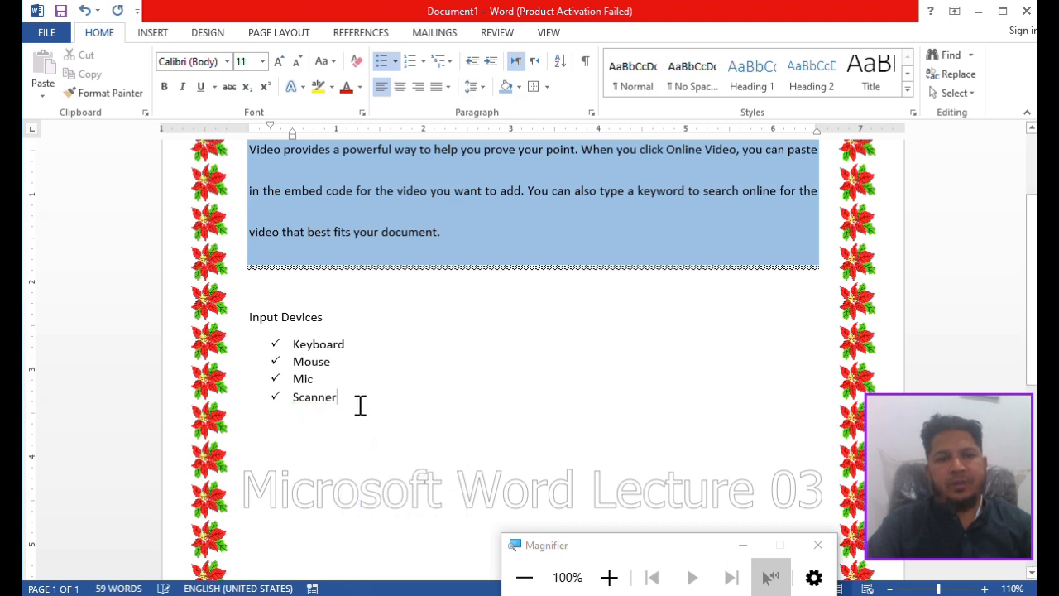
Number the four device names under "Input Devices" with uppercase letters (A., B., C.), and switch the numbering to lowercase letters (a., b., c.)
{"action": "left_click_drag", "start_coordinate": [359, 405], "coordinate": [295, 351]}
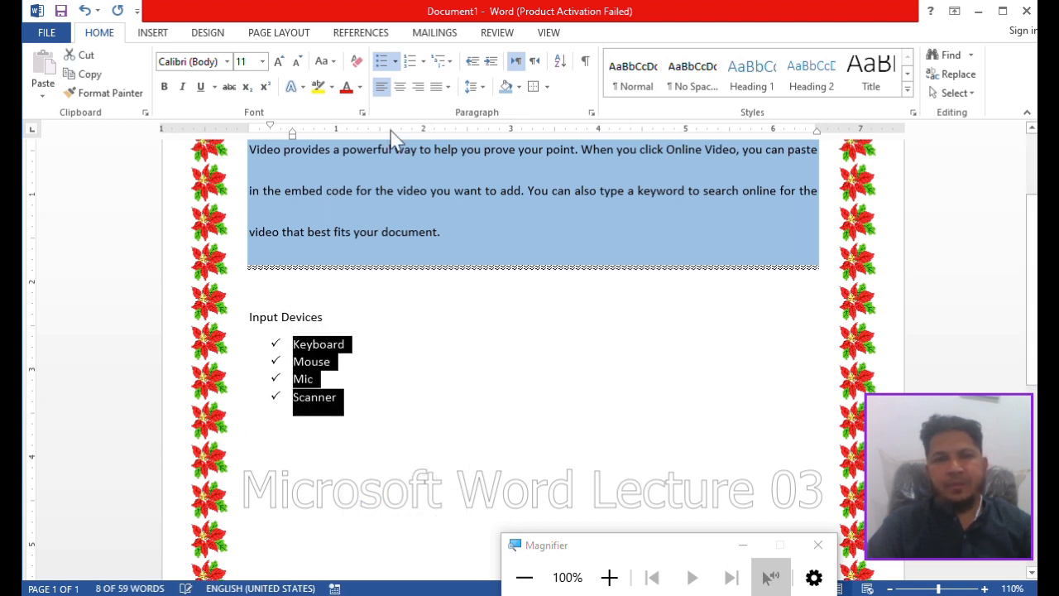
{"action": "left_click", "coordinate": [423, 62]}
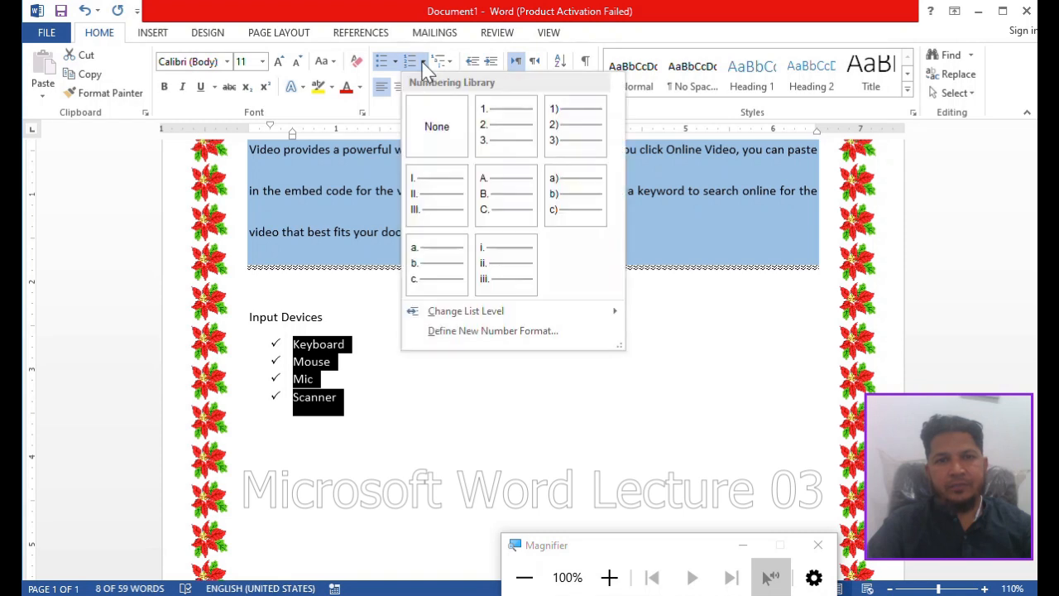
{"action": "left_click", "coordinate": [526, 212]}
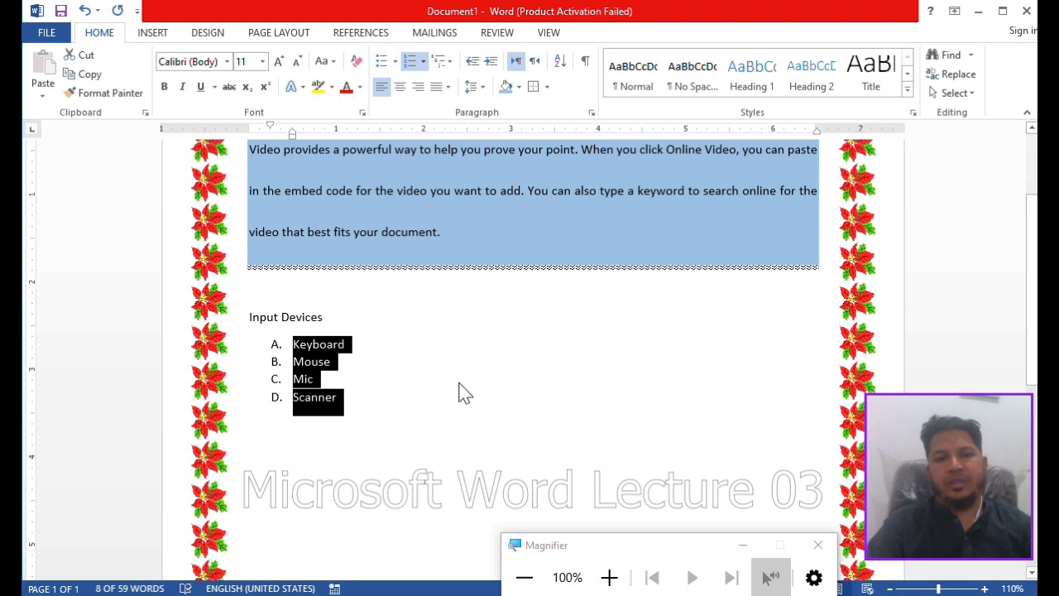
{"action": "left_click", "coordinate": [423, 61]}
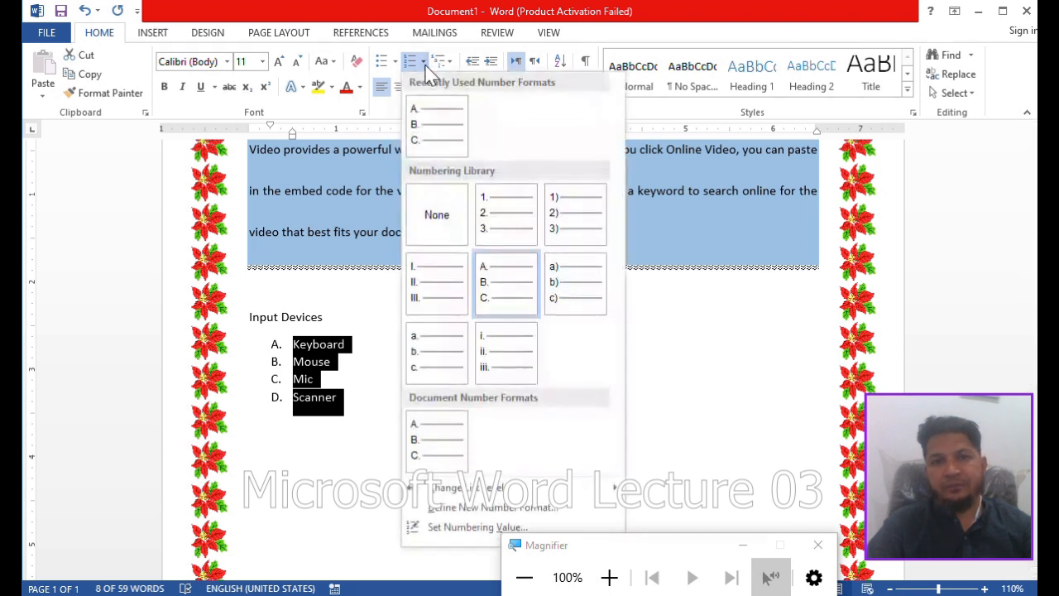
{"action": "left_click", "coordinate": [428, 355]}
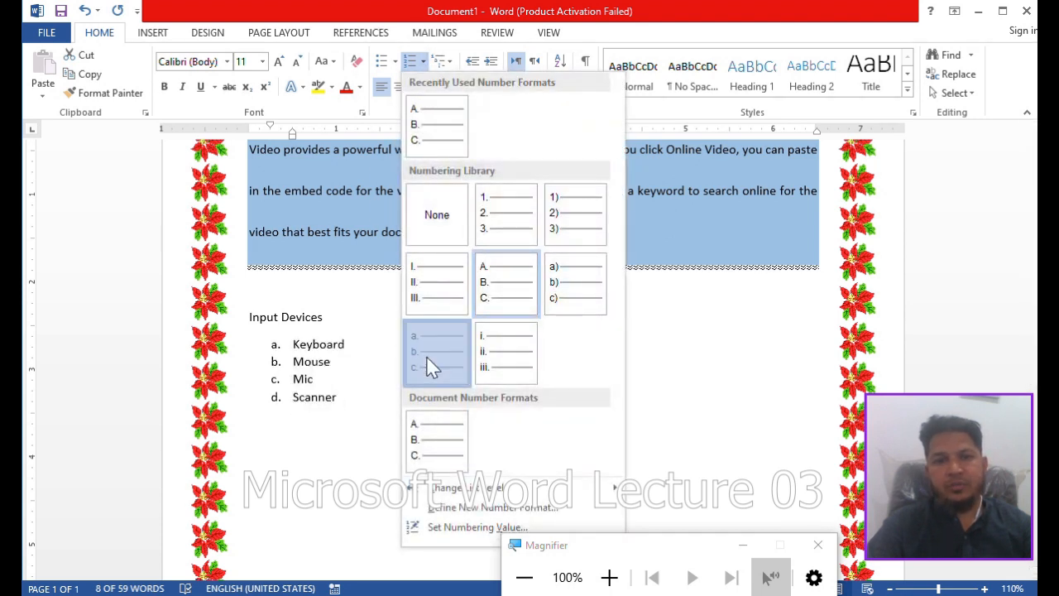
Define a new bullet from the Webdings no-smoking symbol (character code 122) and apply it to the four device names
{"action": "left_click", "coordinate": [391, 63]}
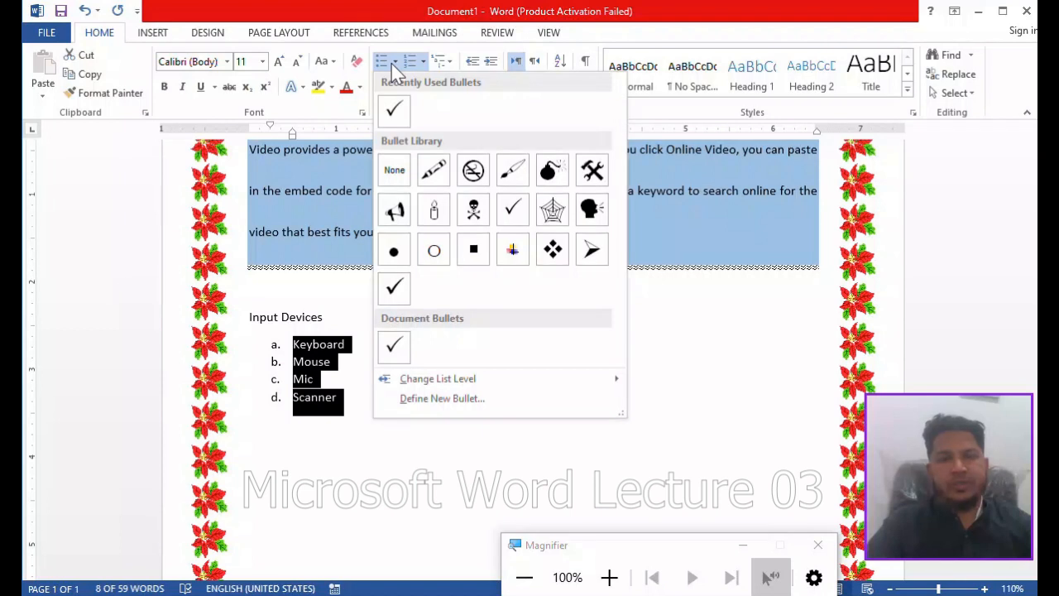
{"action": "left_click", "coordinate": [413, 398]}
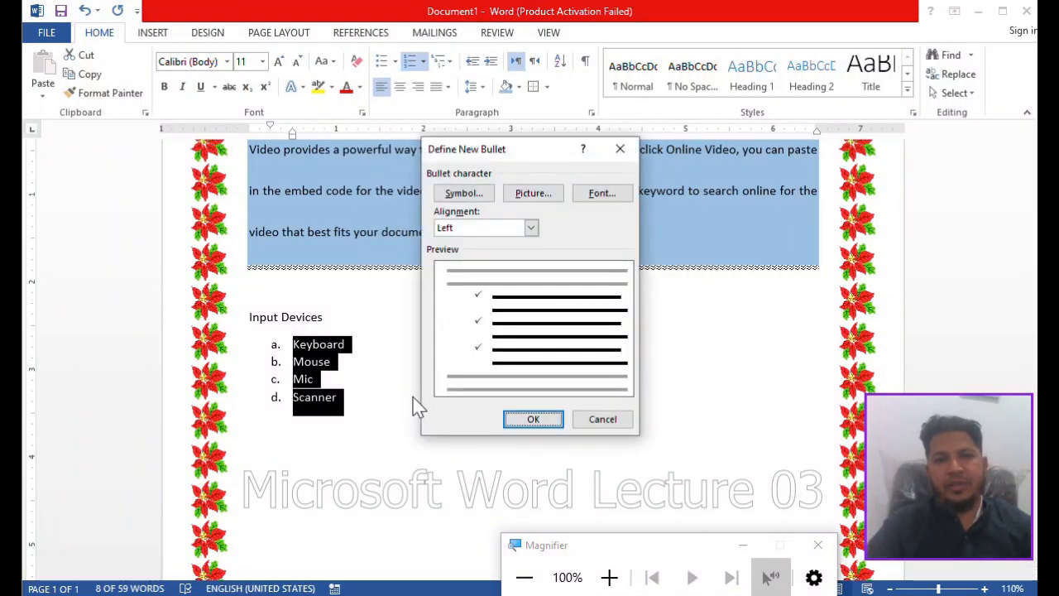
{"action": "left_click", "coordinate": [480, 194]}
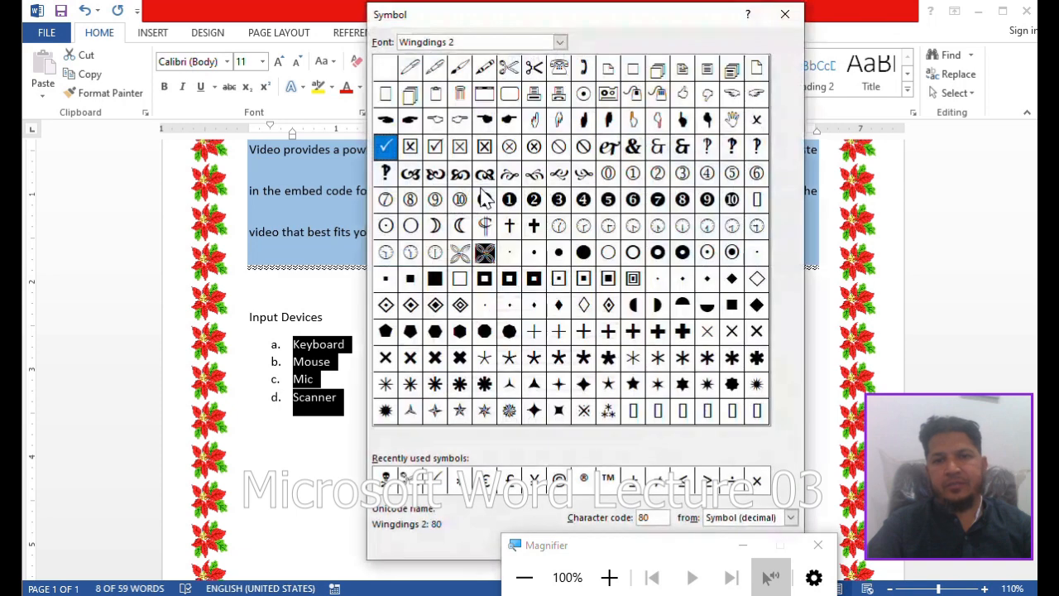
{"action": "left_click", "coordinate": [558, 42]}
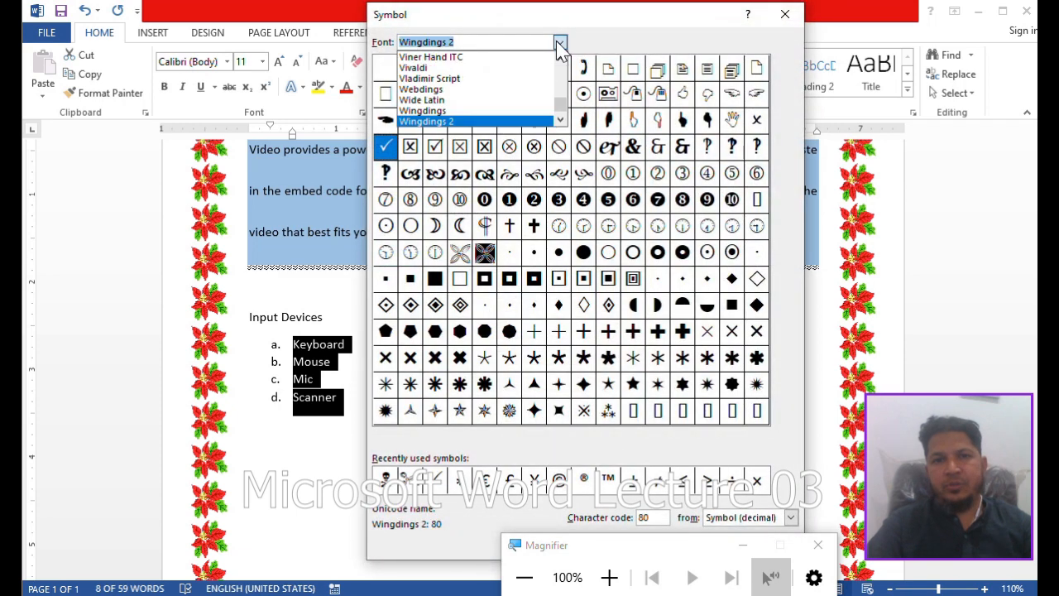
{"action": "left_click", "coordinate": [544, 90]}
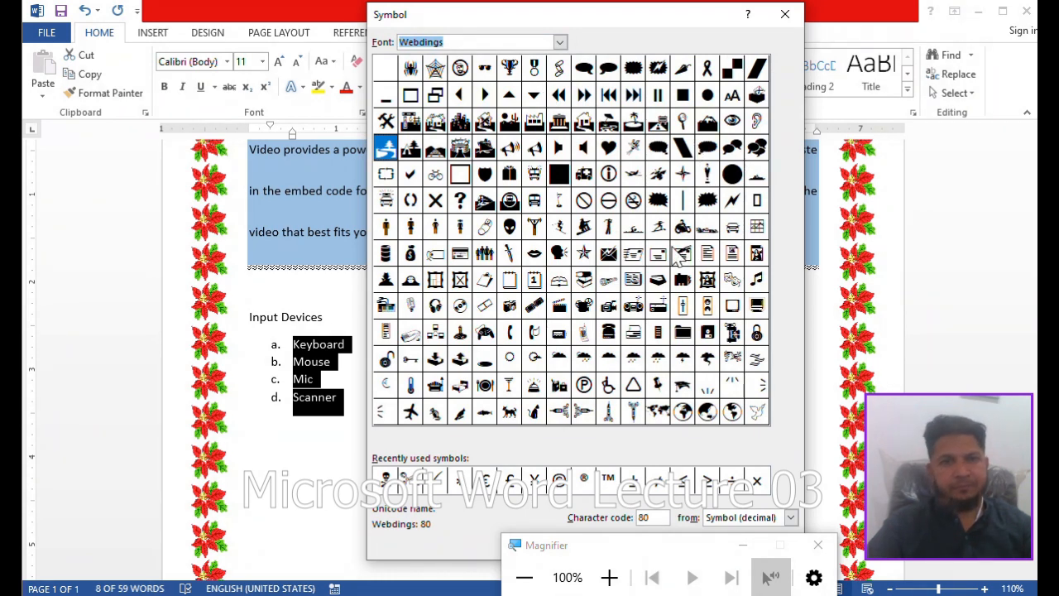
{"action": "left_click", "coordinate": [535, 228]}
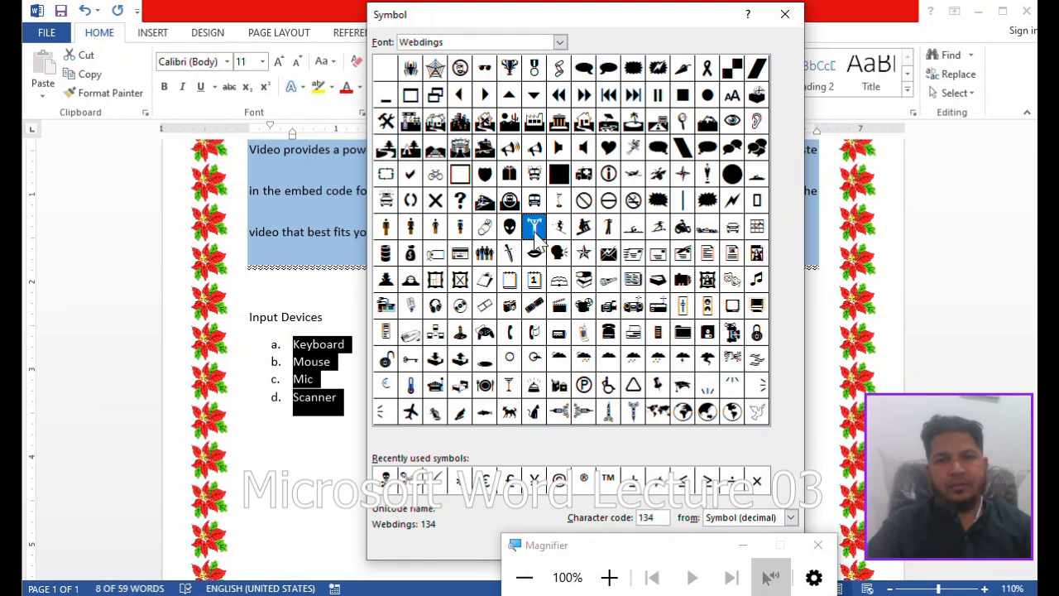
{"action": "left_click", "coordinate": [633, 201]}
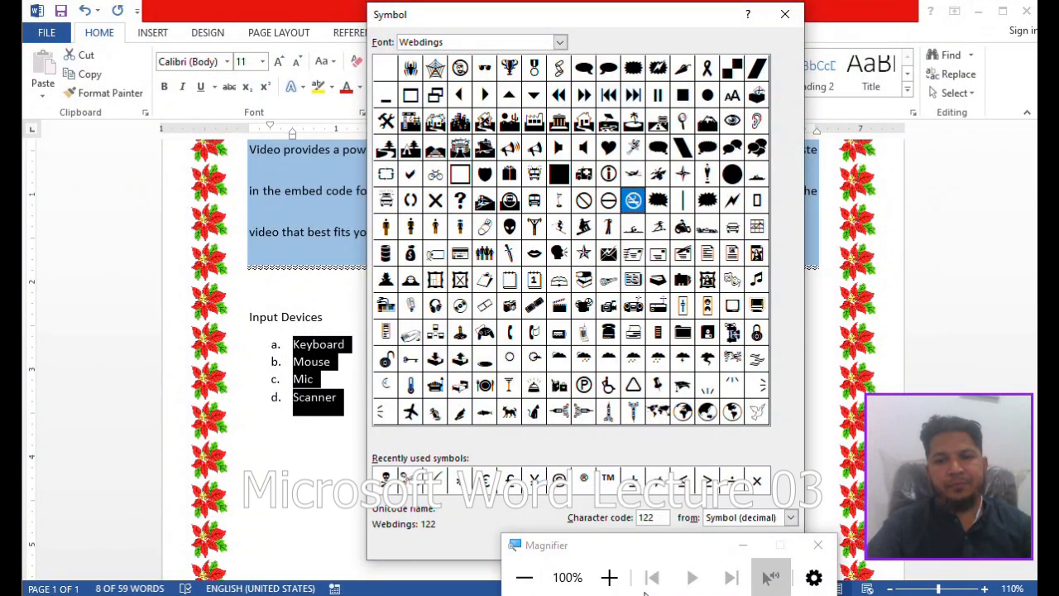
{"action": "left_click", "coordinate": [743, 546]}
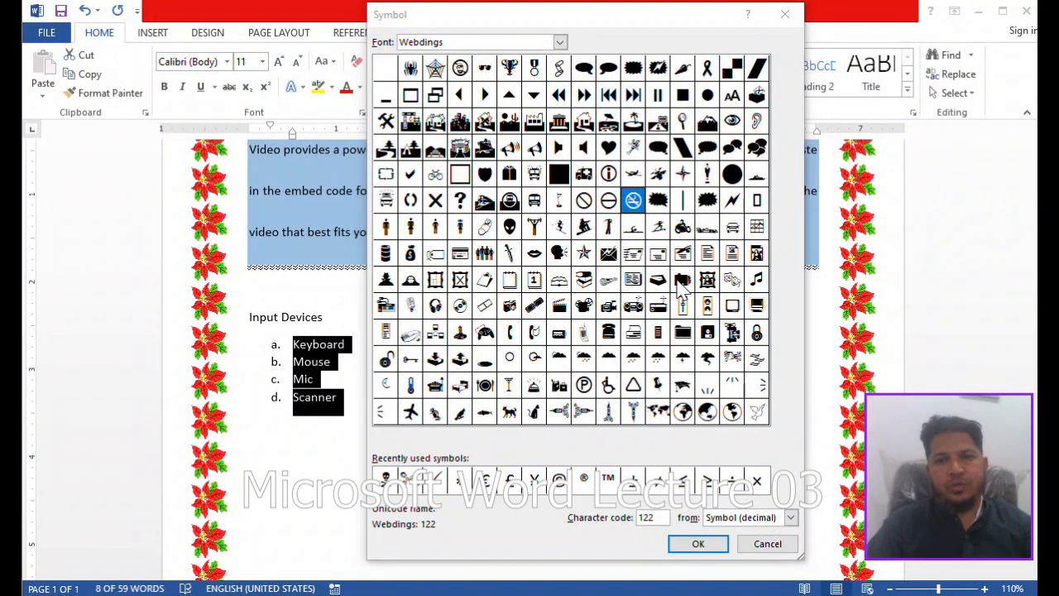
{"action": "left_click", "coordinate": [693, 545]}
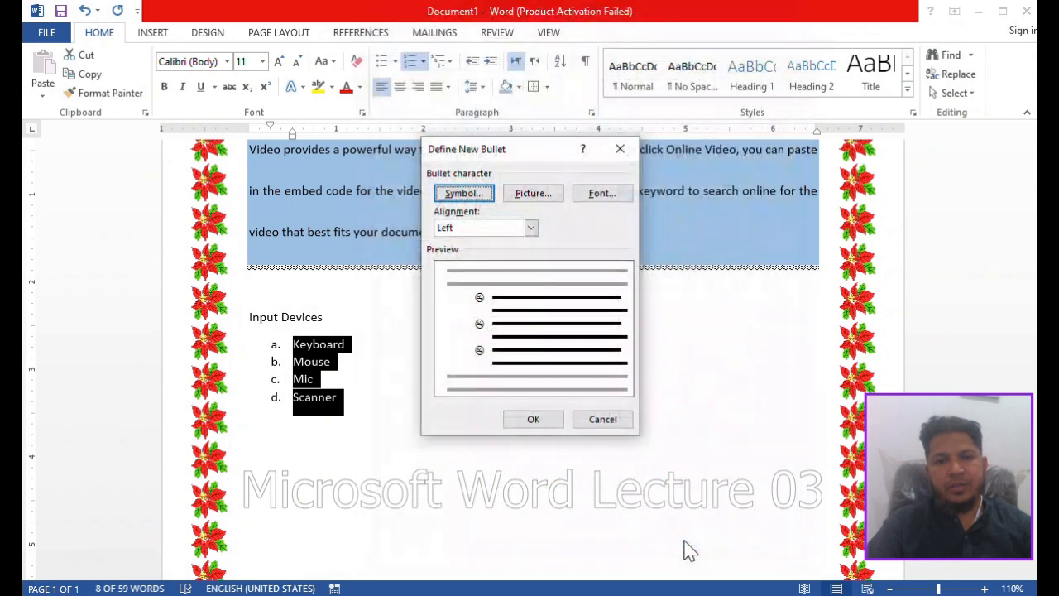
{"action": "left_click", "coordinate": [534, 420]}
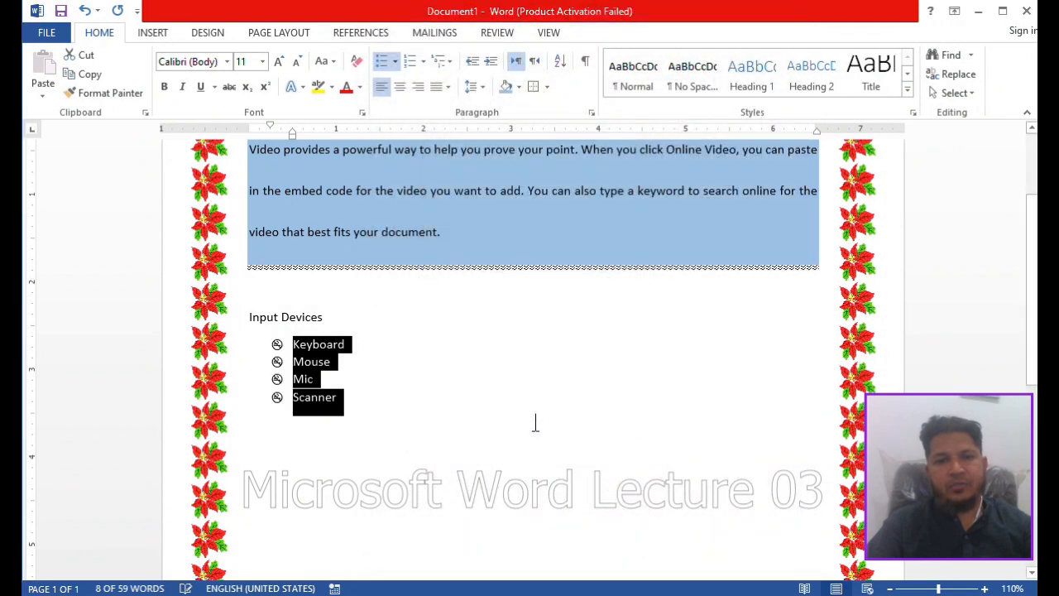
{"action": "left_click", "coordinate": [426, 472]}
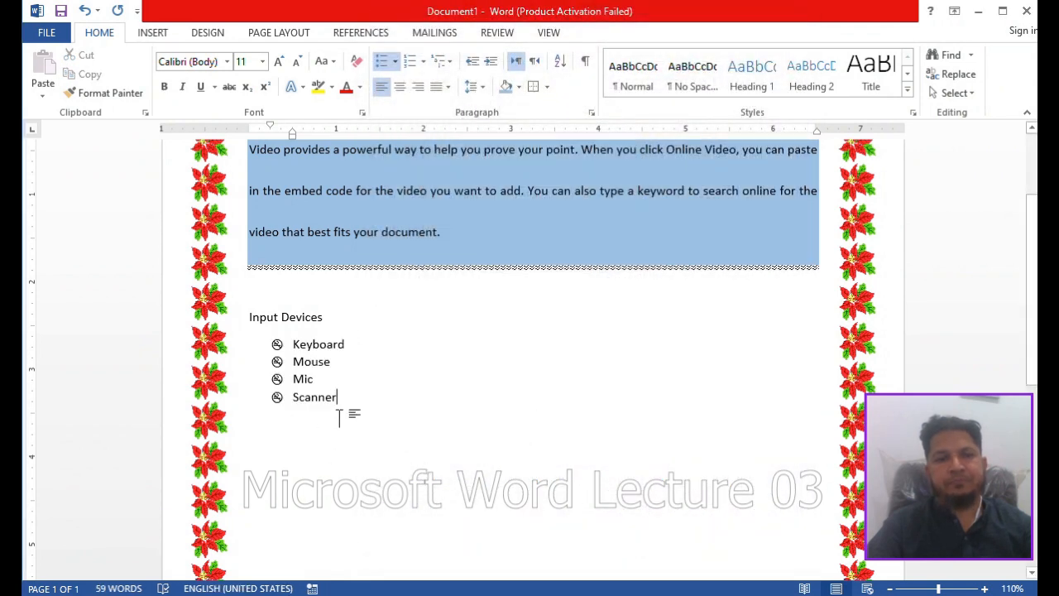
Delete the four bulleted device names under "Input Devices" along with their bullet formatting, leaving an empty line
{"action": "left_click_drag", "start_coordinate": [355, 404], "coordinate": [288, 340]}
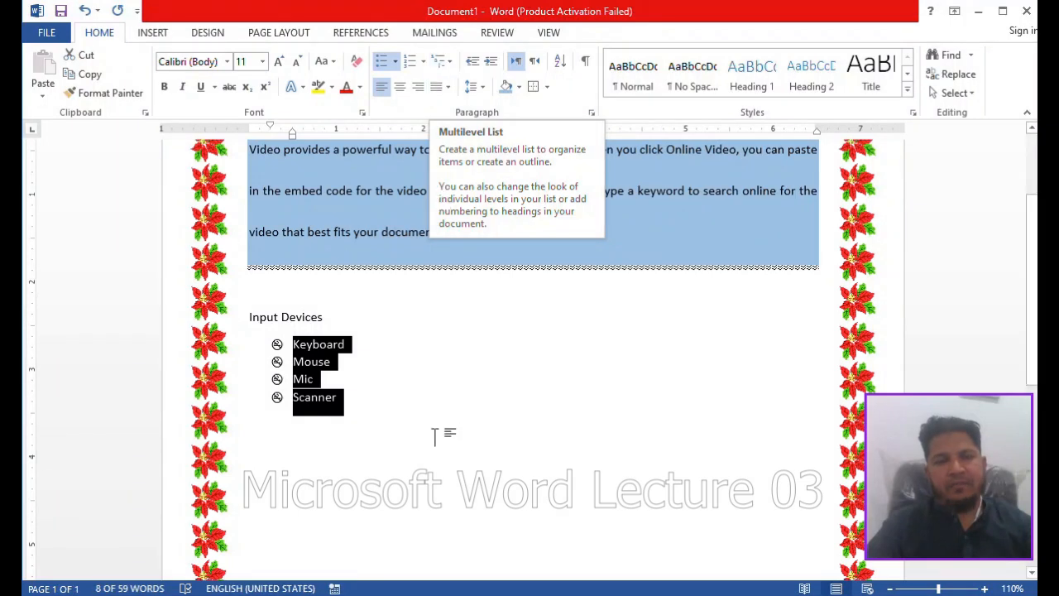
{"action": "key", "text": "BackSpace"}
{"action": "key", "text": "BackSpace"}
{"action": "key", "text": "BackSpace"}
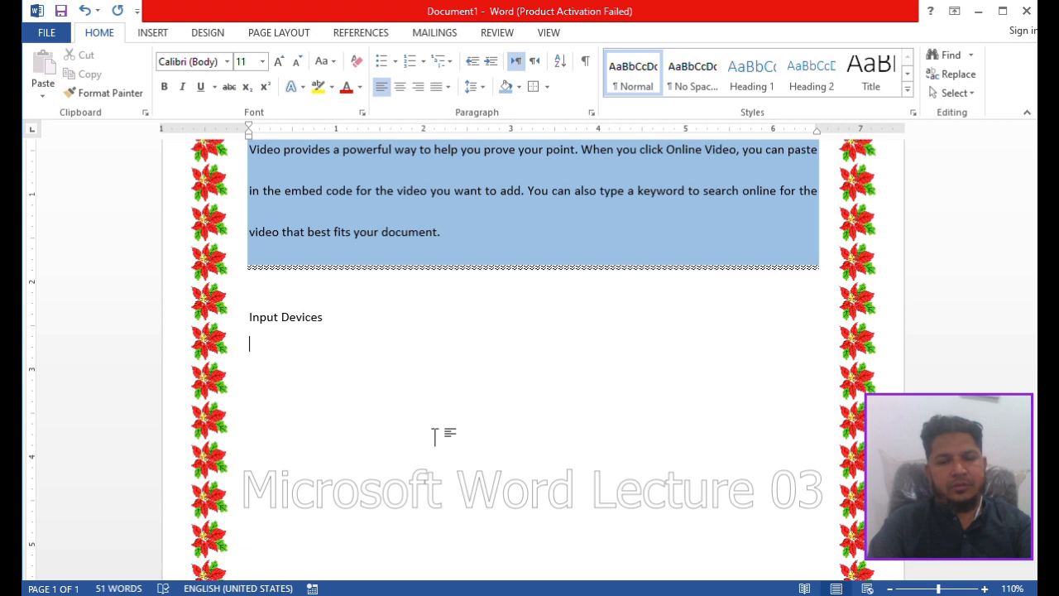
Enter "Hardware" below "Input Devices", "Input" indented one level under it, and "Keyboard" and "Mouse" indented two levels on separate lines
{"action": "type", "text": "H"}
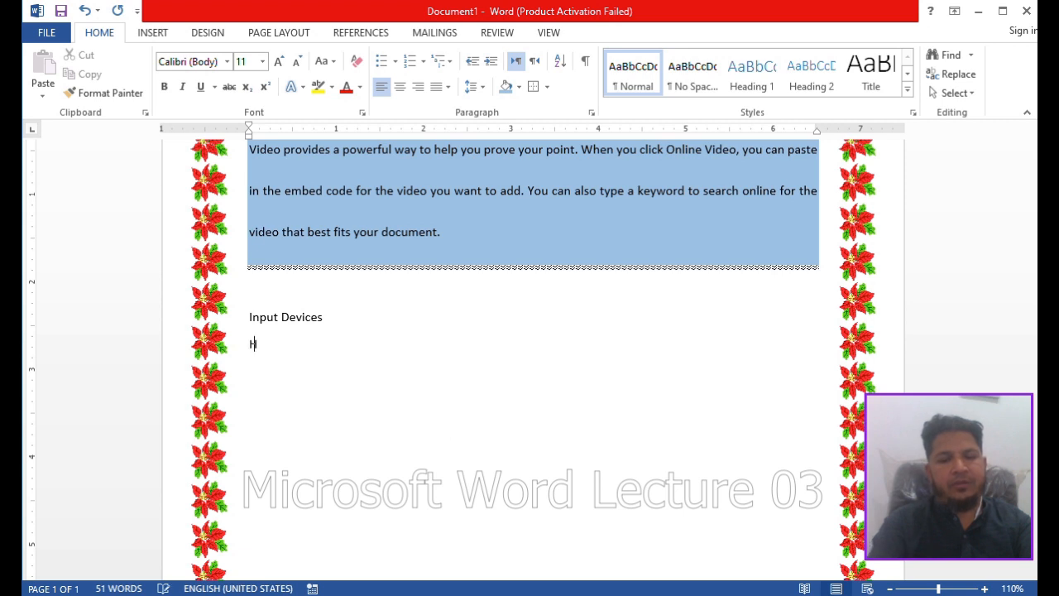
{"action": "type", "text": "ardware"}
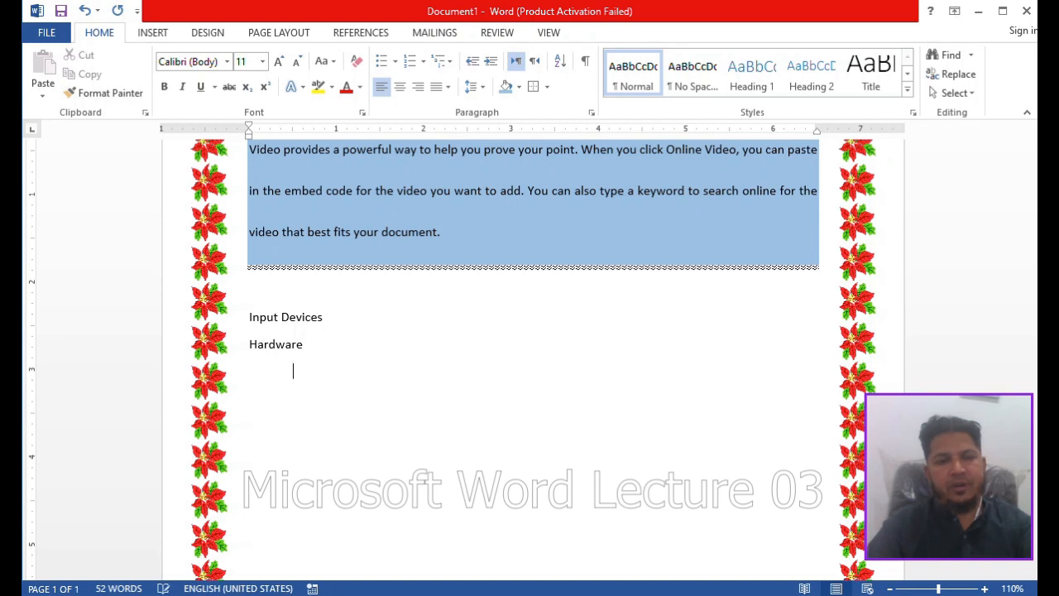
{"action": "type", "text": "Inp"}
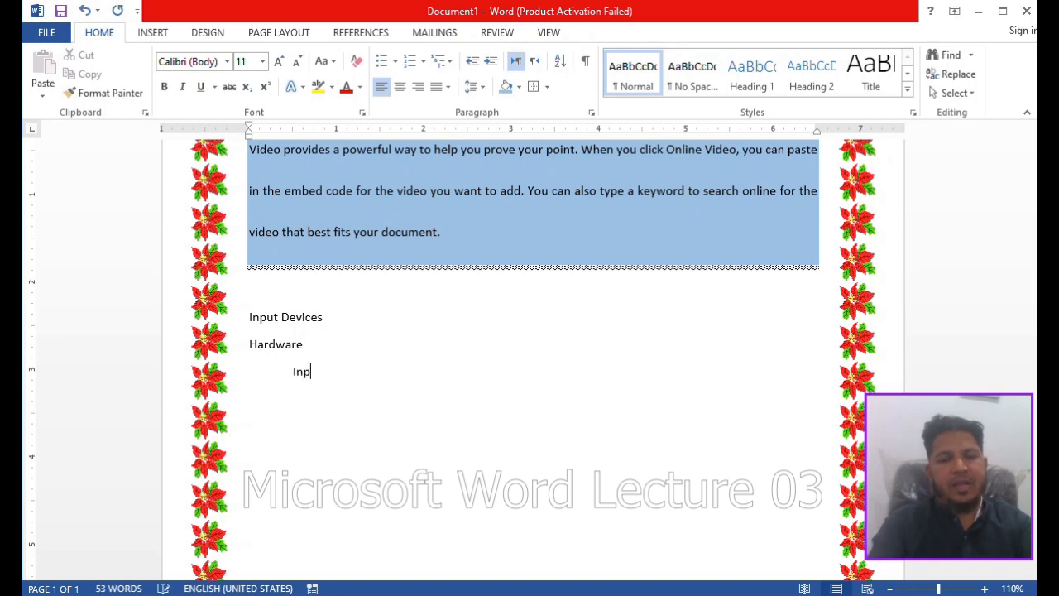
{"action": "type", "text": "ut"}
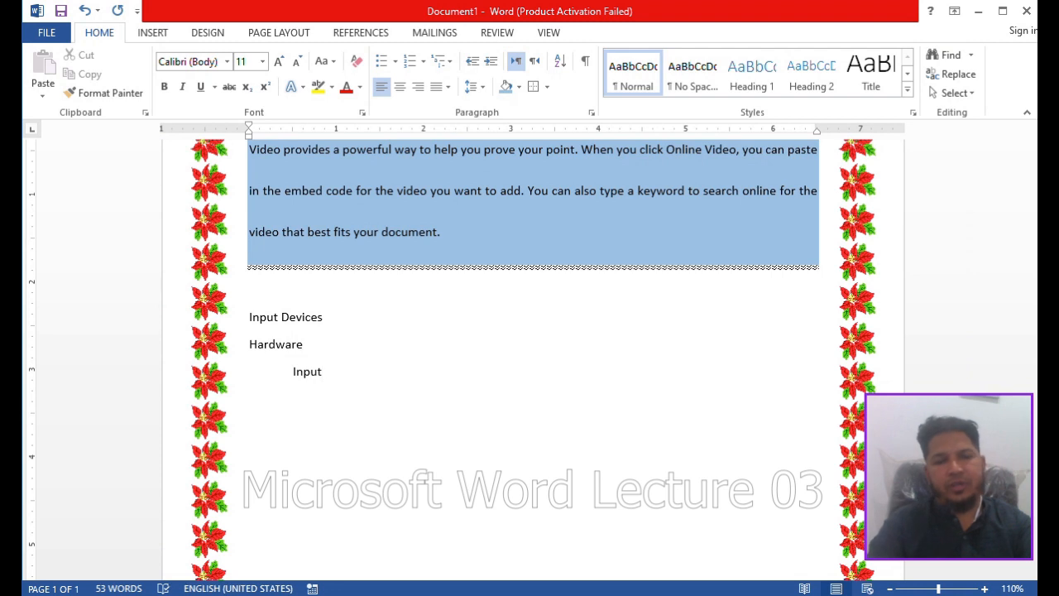
{"action": "key", "text": "Return"}
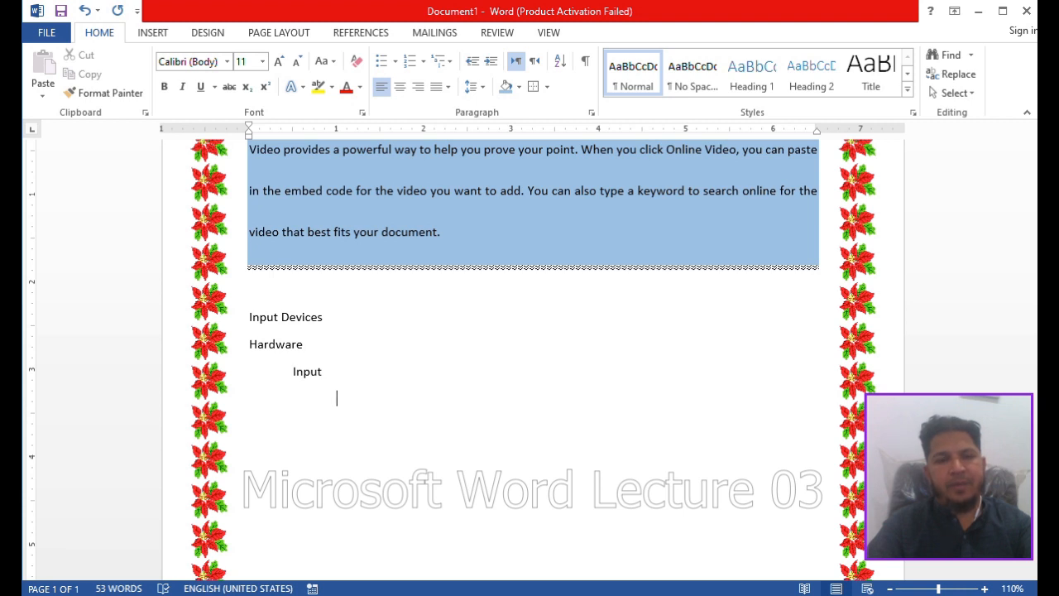
{"action": "type", "text": "Key"}
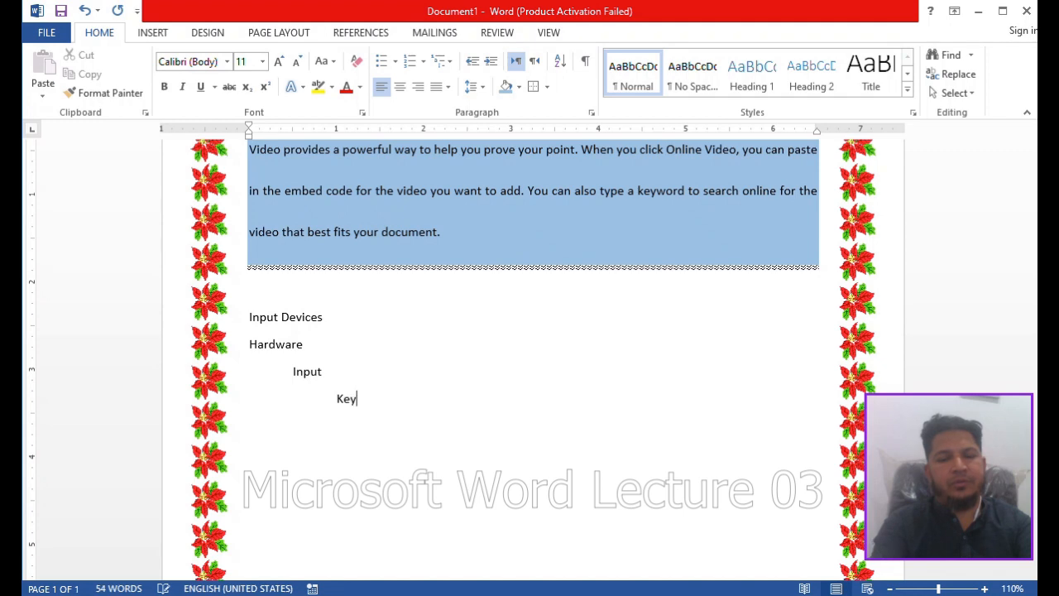
{"action": "type", "text": "board "}
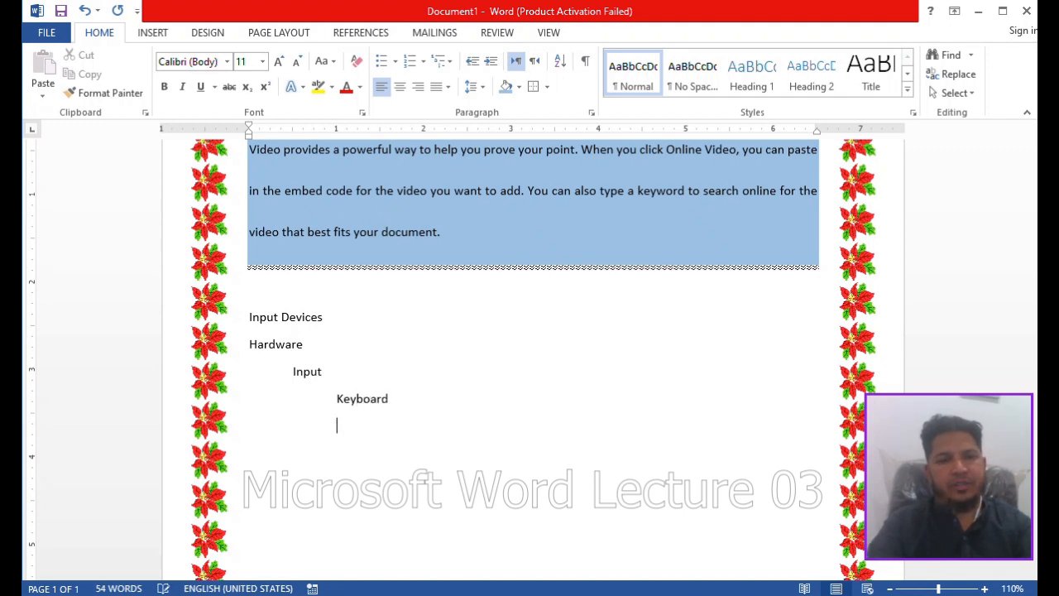
{"action": "type", "text": "Mouse"}
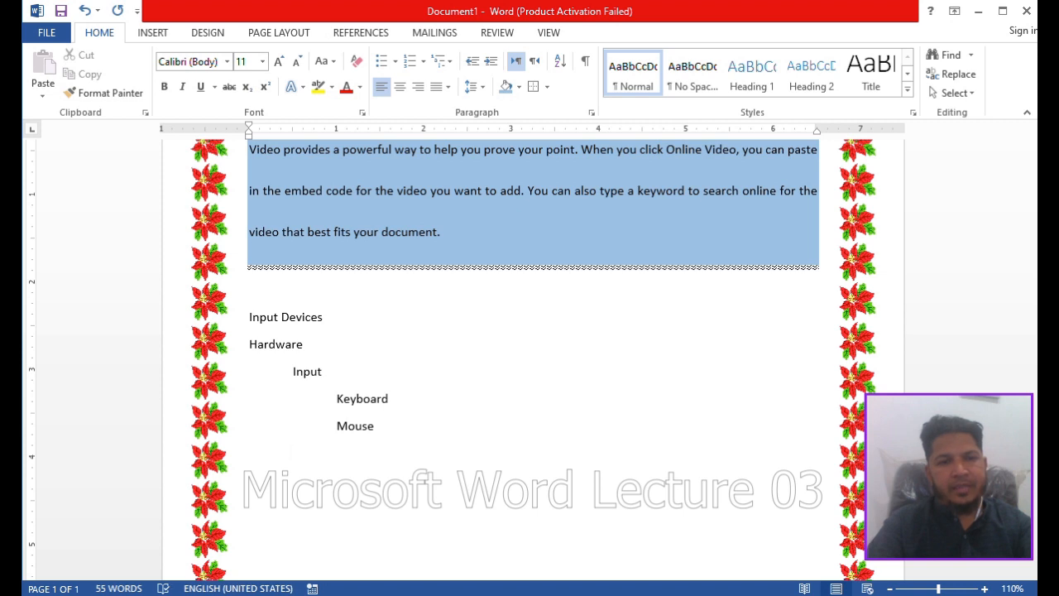
Enter "Output" at the same indent as "Input", with "Monitor" and "Printer" indented one level deeper on separate lines below it
{"action": "type", "text": "Output"}
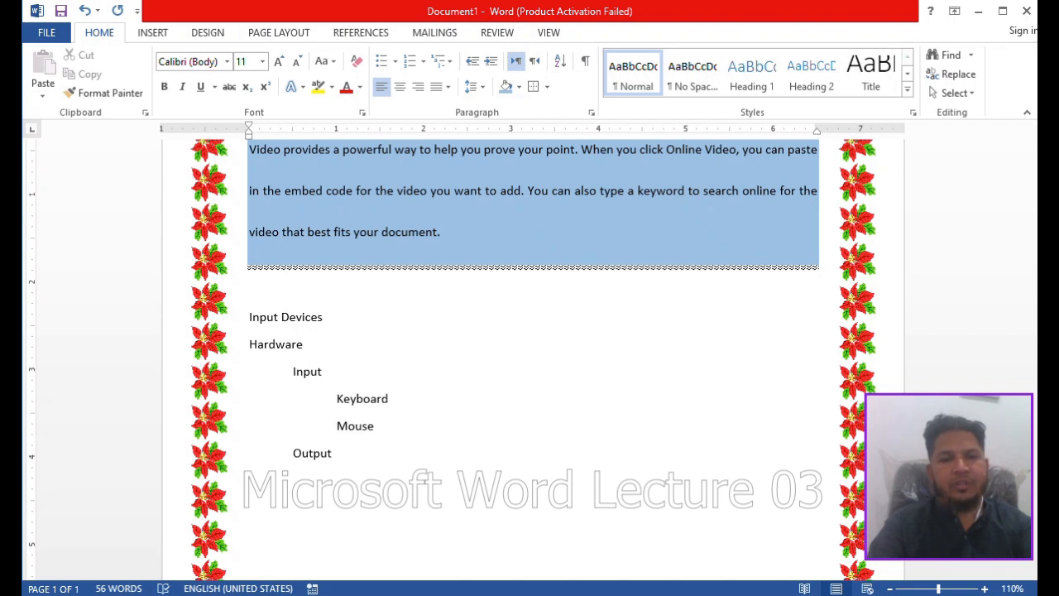
{"action": "key", "text": "Return"}
{"action": "key", "text": "Tab"}
{"action": "type", "text": "Moni"}
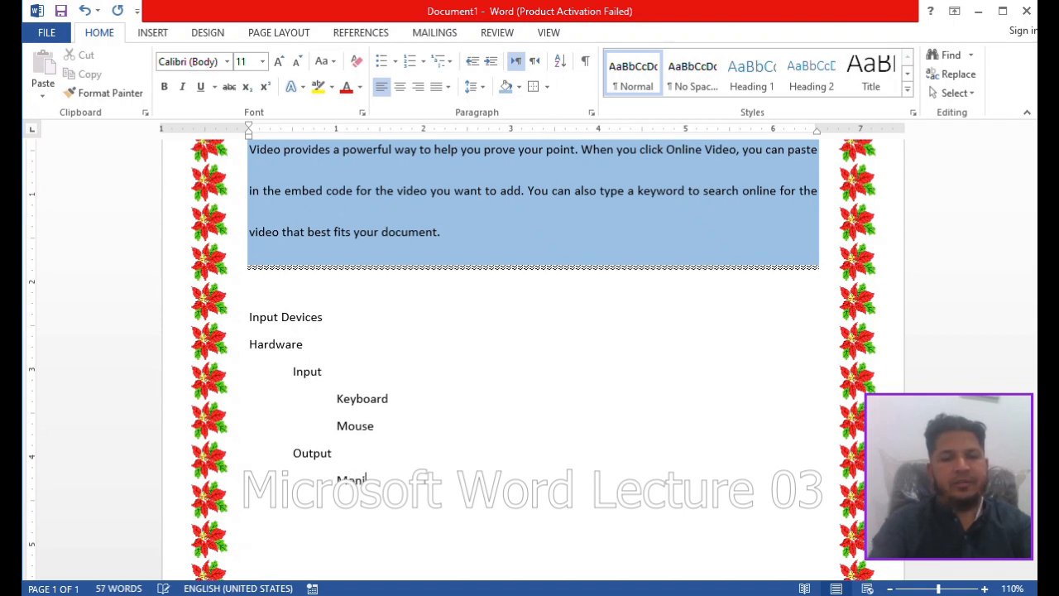
{"action": "type", "text": "tor"}
{"action": "key", "text": "Return"}
{"action": "key", "text": "Tab"}
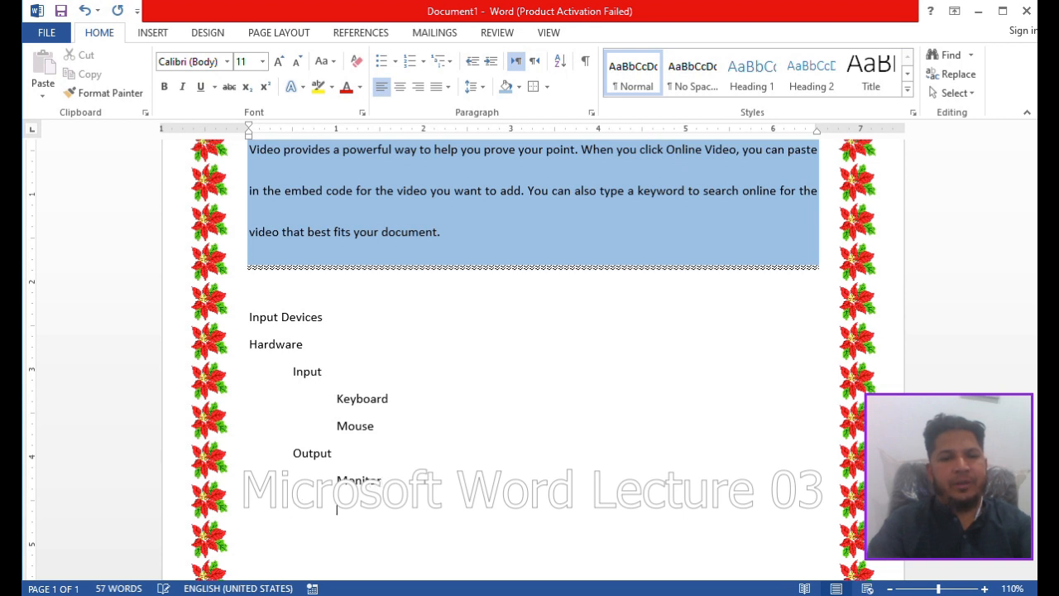
{"action": "type", "text": "Print"}
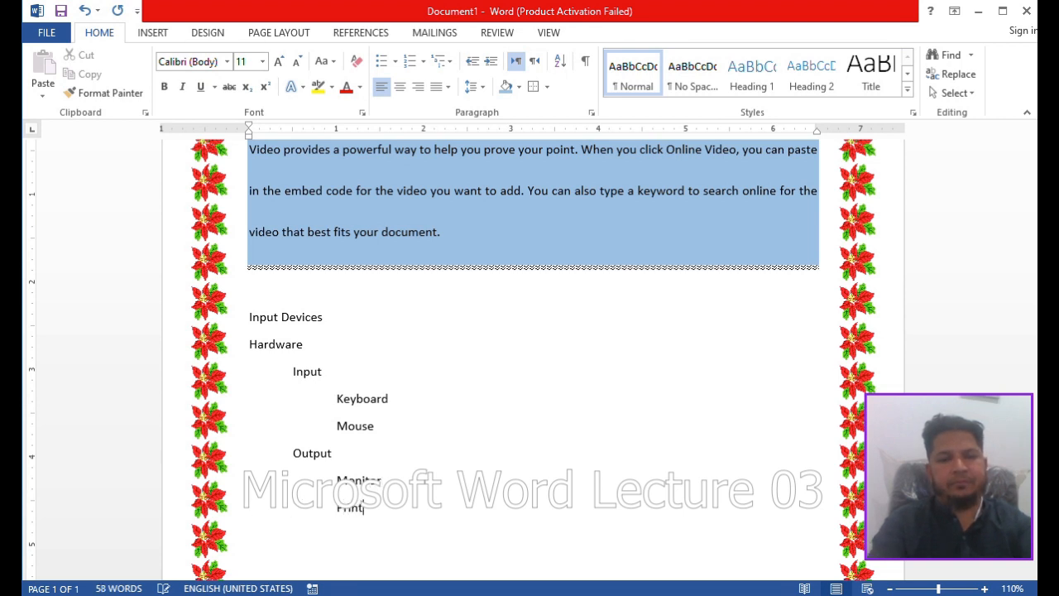
{"action": "type", "text": "er"}
{"action": "key", "text": "Return"}
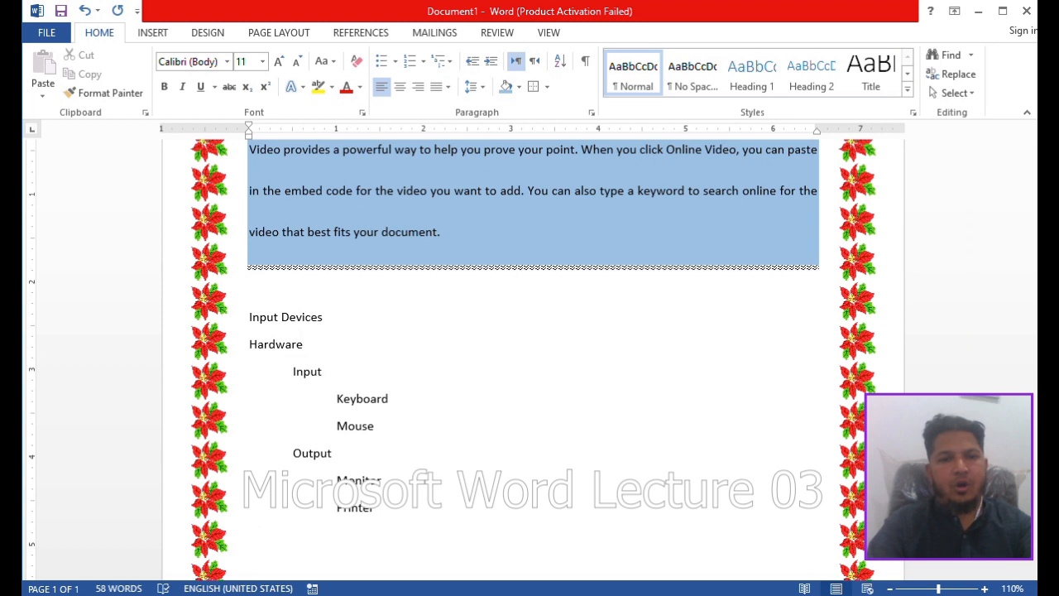
Enter "Software" without indentation below "Printer" and select all the lines from "Hardware" through "Software"
{"action": "type", "text": "Sof"}
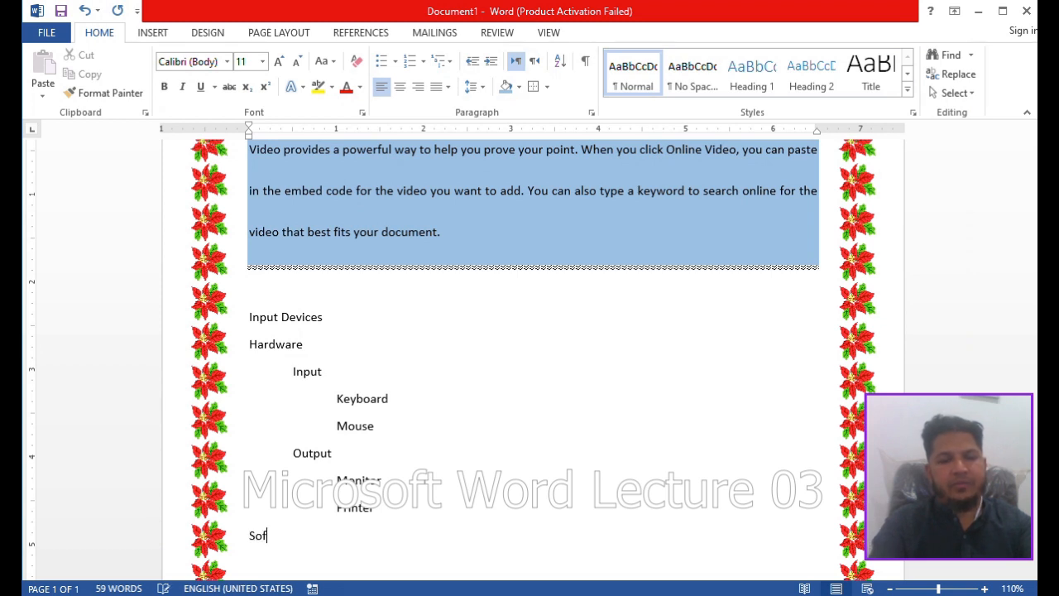
{"action": "type", "text": "tware"}
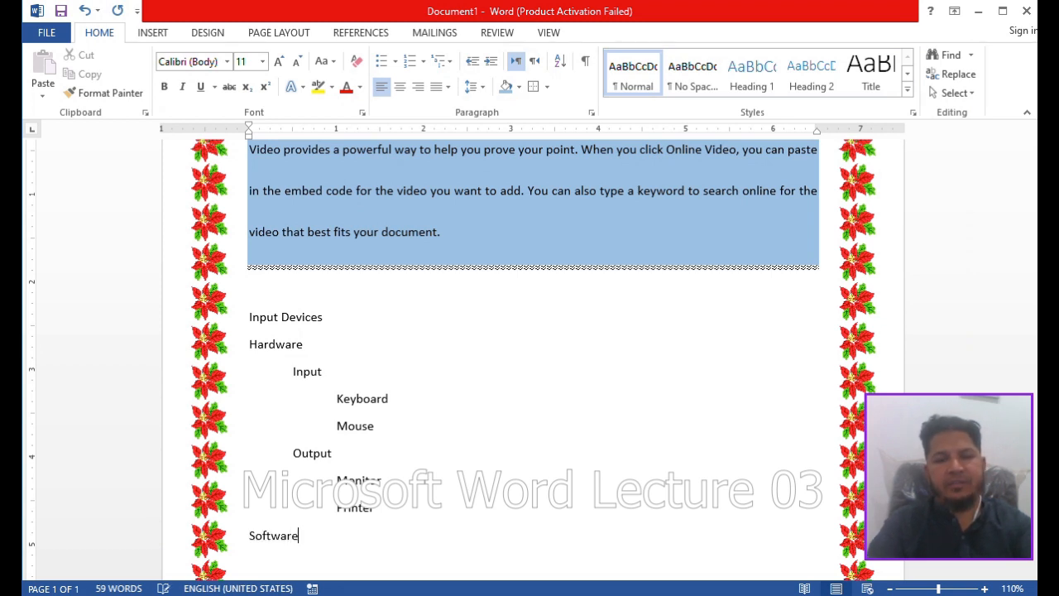
{"action": "key", "text": "Return"}
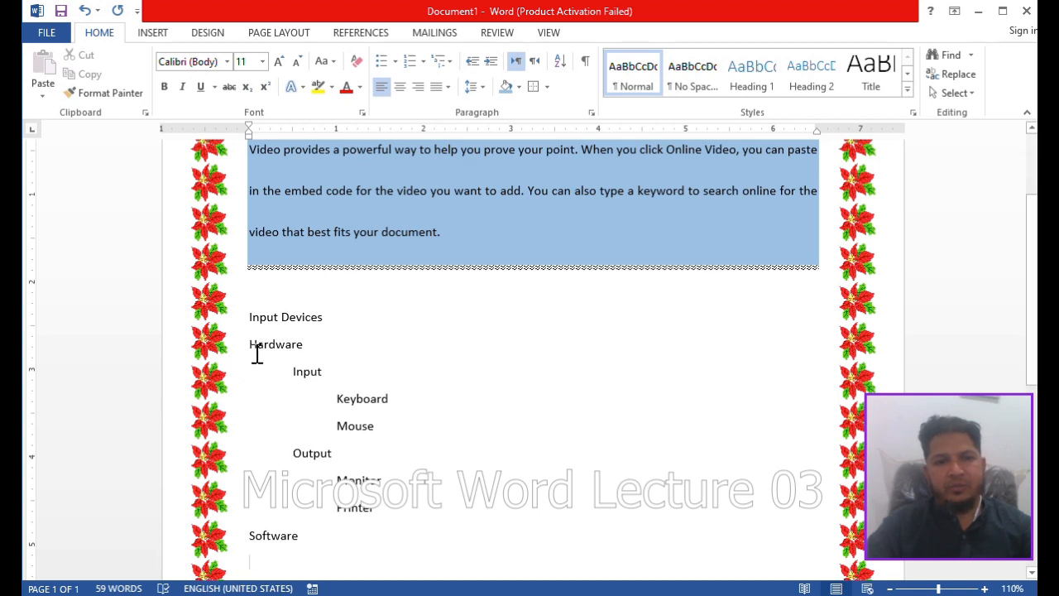
{"action": "left_click_drag", "start_coordinate": [250, 347], "coordinate": [312, 549]}
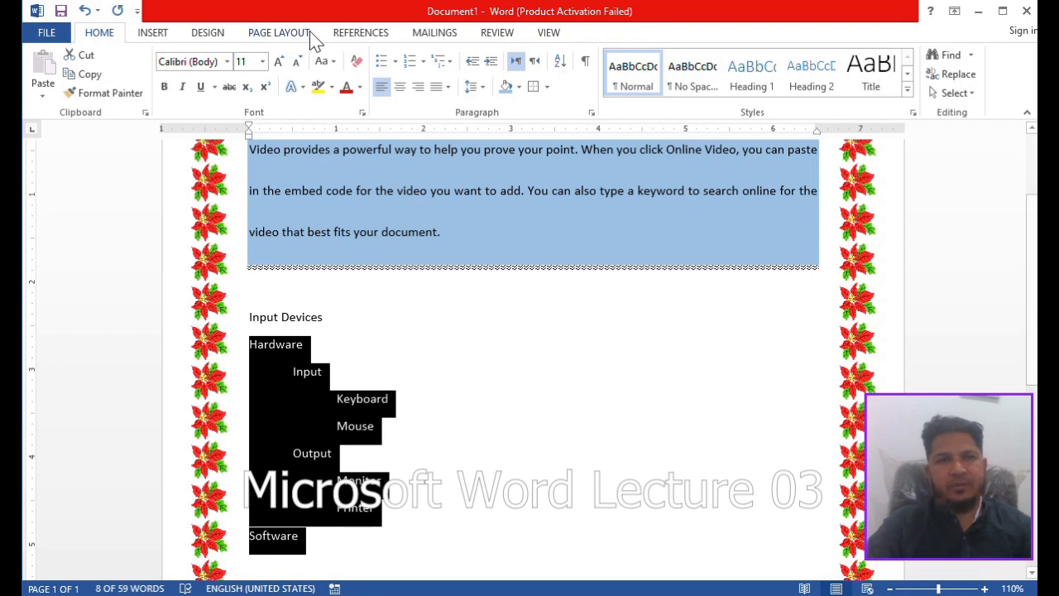
Apply the multilevel list style 1), a), i) to the selected lines from "Hardware" through "Software"
{"action": "left_click", "coordinate": [440, 60]}
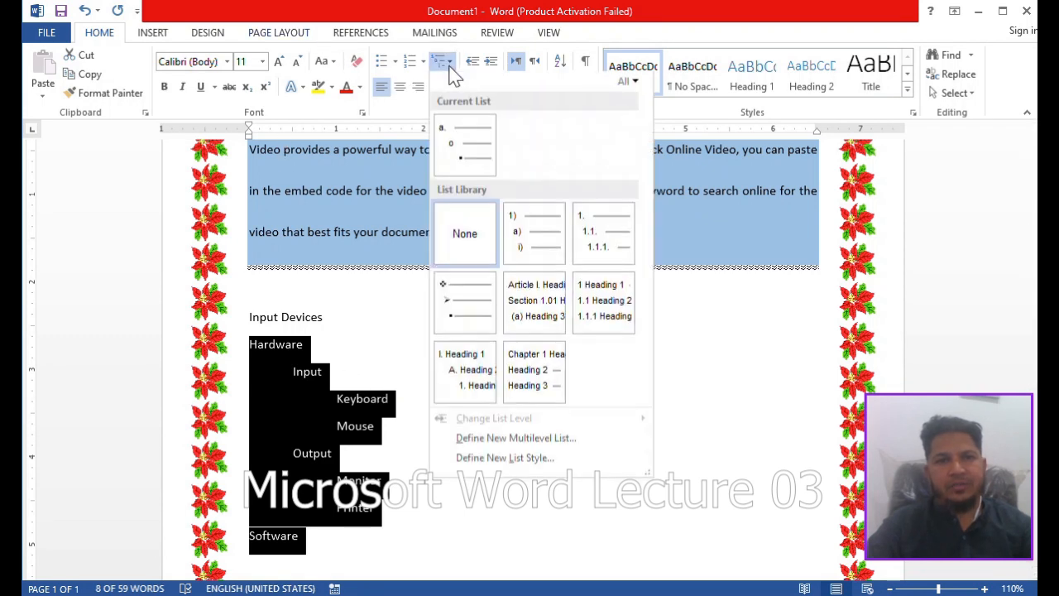
{"action": "mouse_move", "coordinate": [544, 298]}
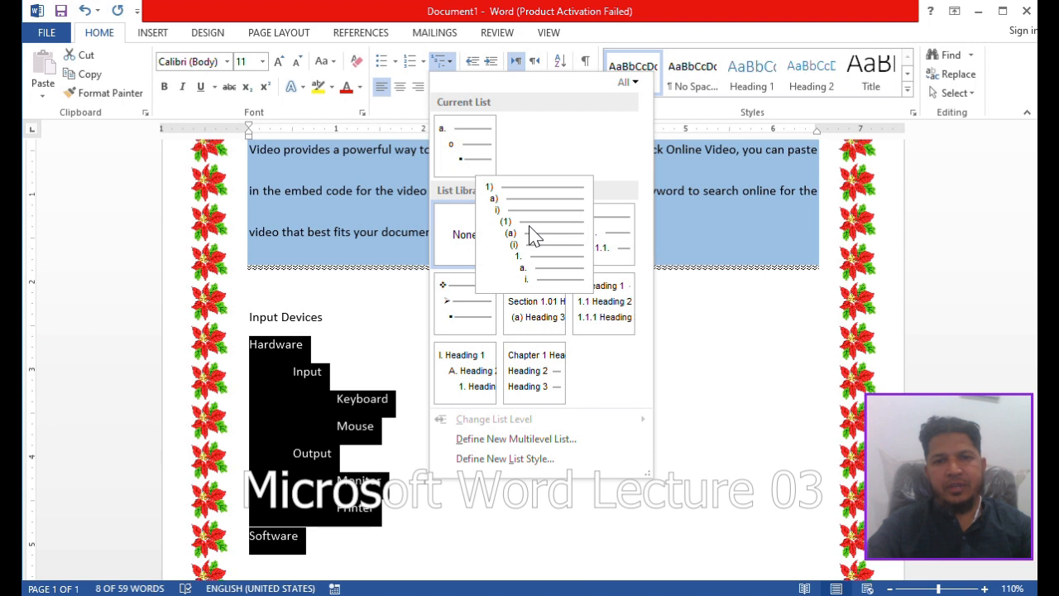
{"action": "left_click", "coordinate": [533, 237]}
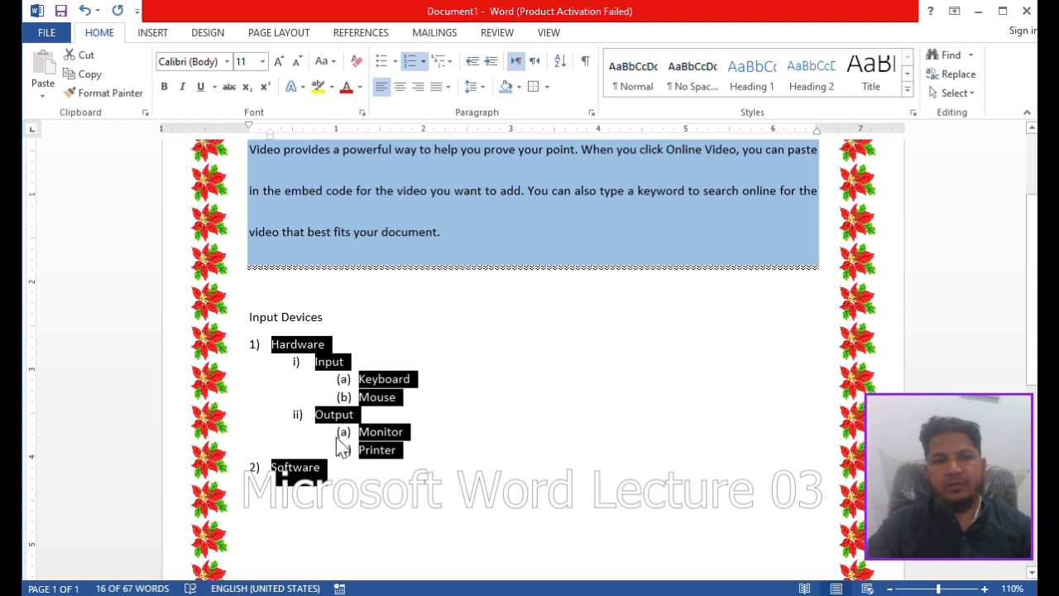
{"action": "left_click", "coordinate": [418, 498]}
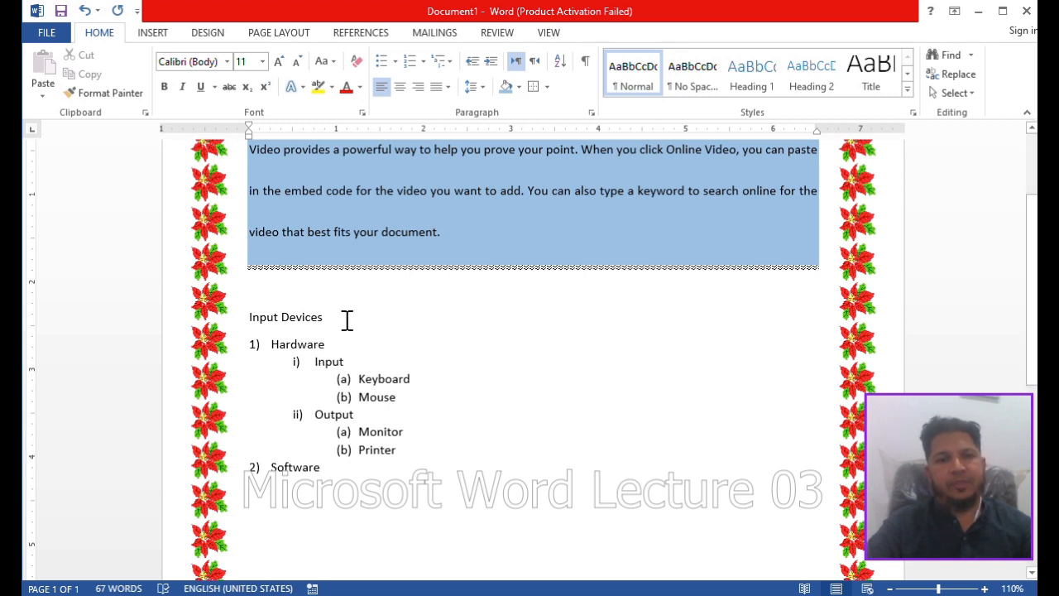
Increase the left indent of the "Input Devices" line and decrease it back to the margin, twice
{"action": "triple_click", "coordinate": [263, 319]}
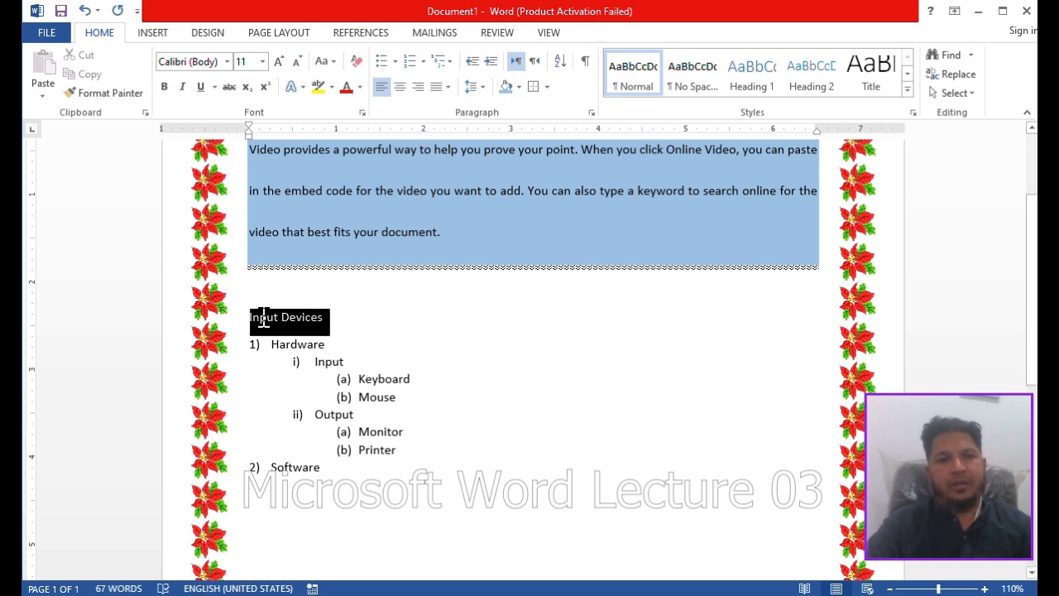
{"action": "left_click", "coordinate": [491, 61]}
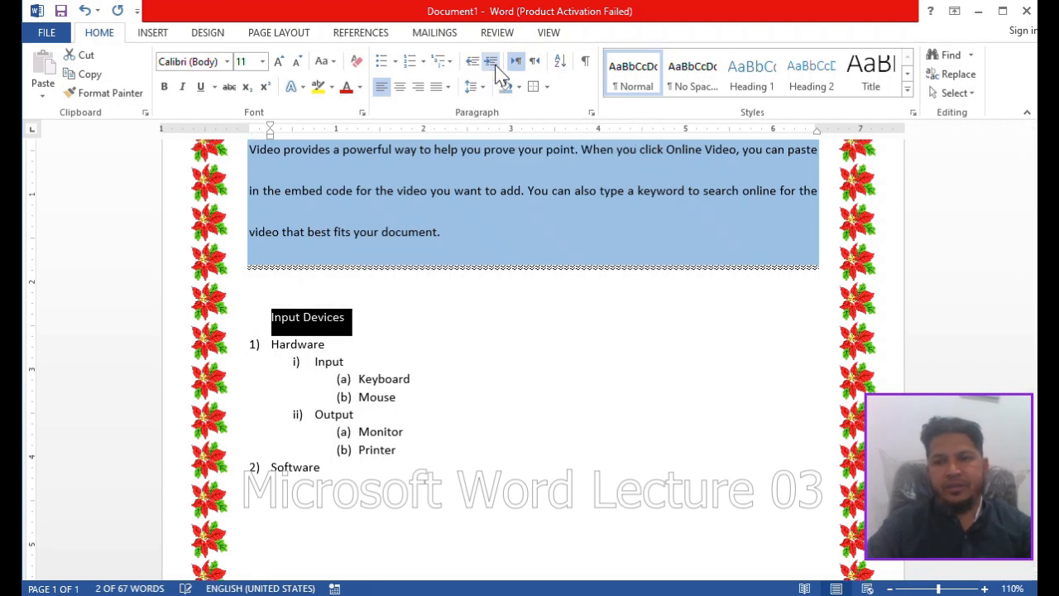
{"action": "left_click", "coordinate": [493, 63]}
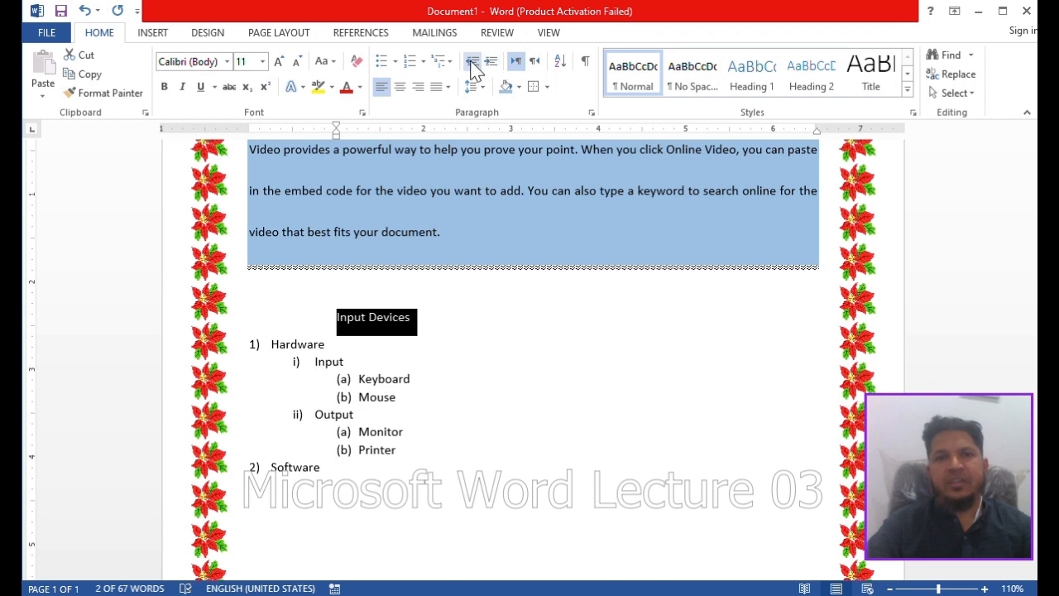
{"action": "left_click", "coordinate": [473, 63]}
{"action": "left_click", "coordinate": [473, 63]}
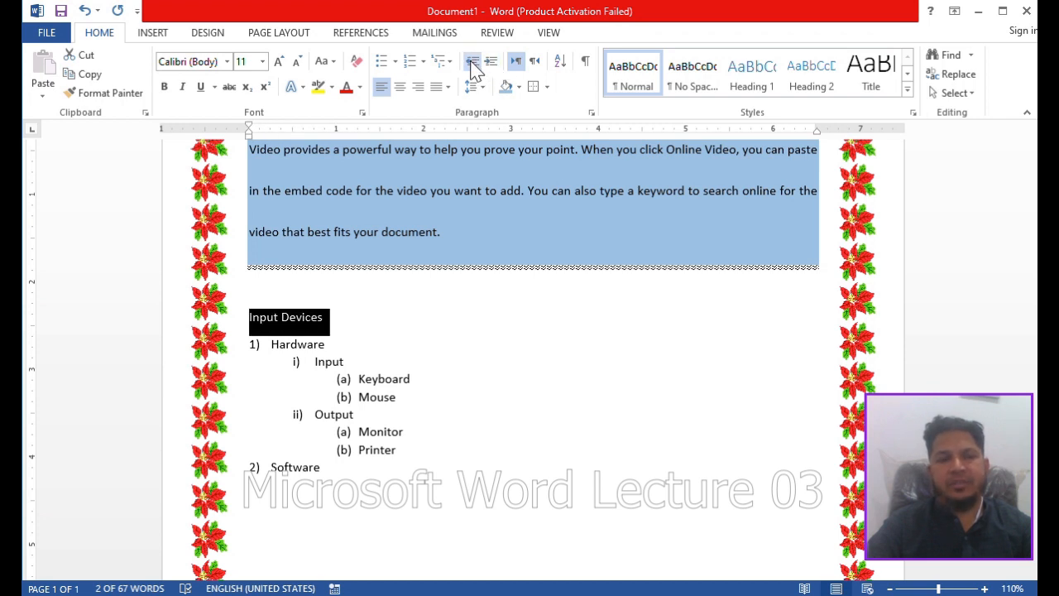
{"action": "left_click", "coordinate": [355, 318]}
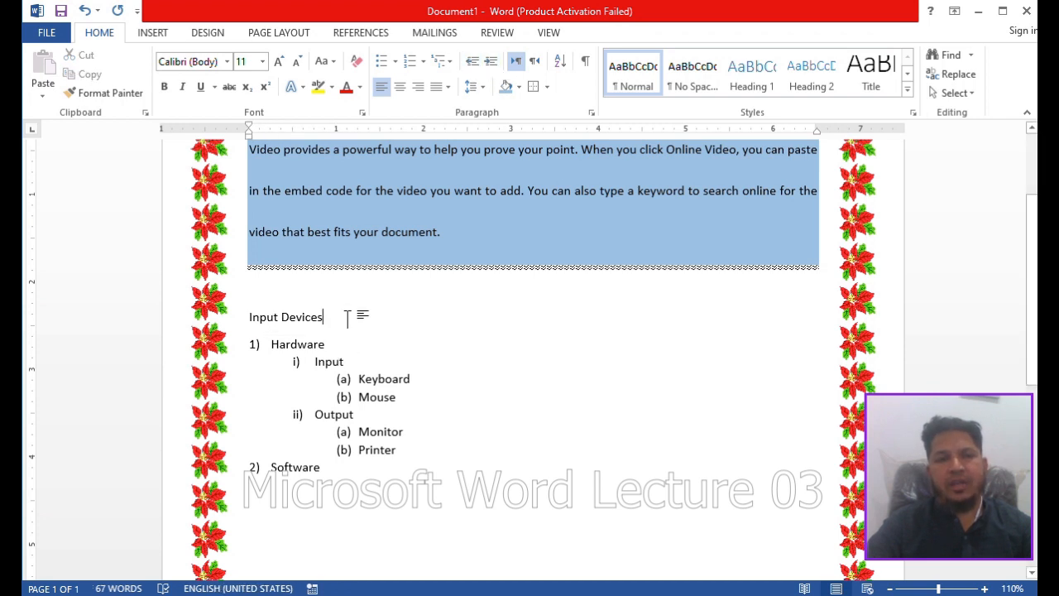
{"action": "left_click", "coordinate": [239, 318]}
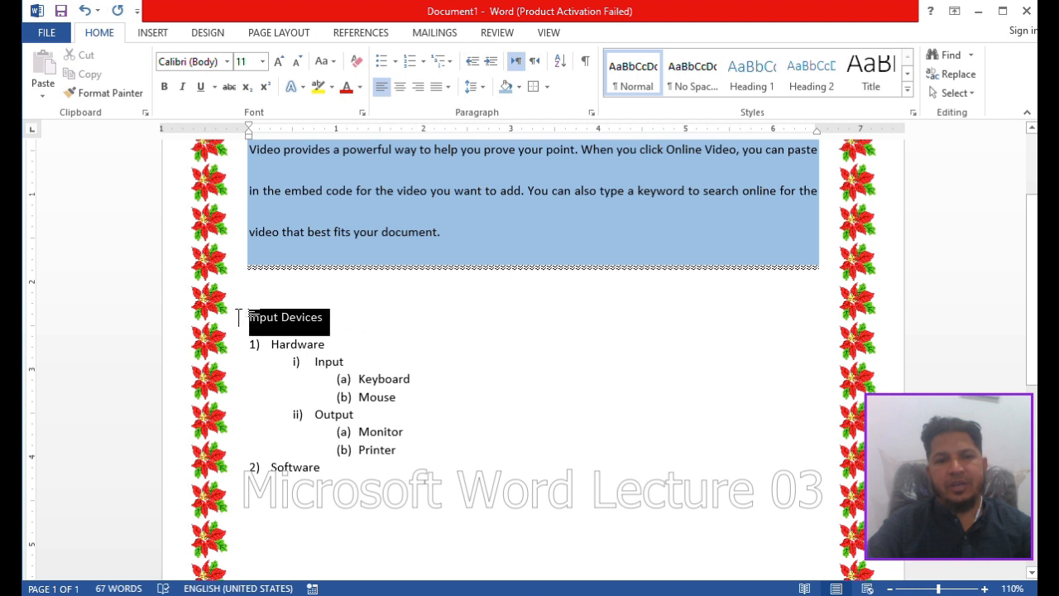
{"action": "left_click", "coordinate": [490, 61]}
{"action": "left_click", "coordinate": [472, 62]}
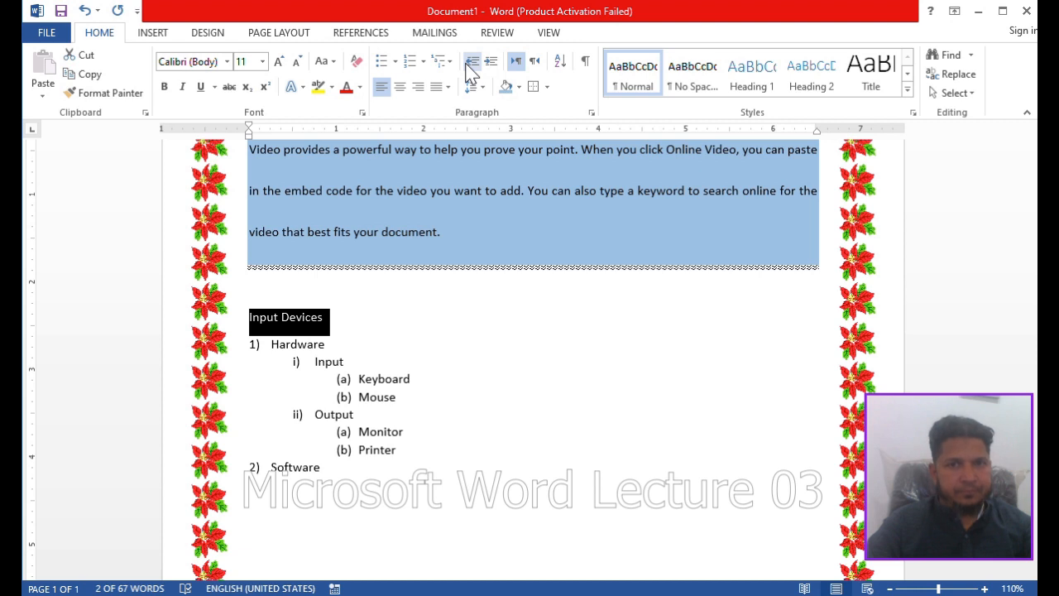
Switch the "Input Devices" line to right-to-left text direction and return it to left-to-right
{"action": "left_click", "coordinate": [541, 63]}
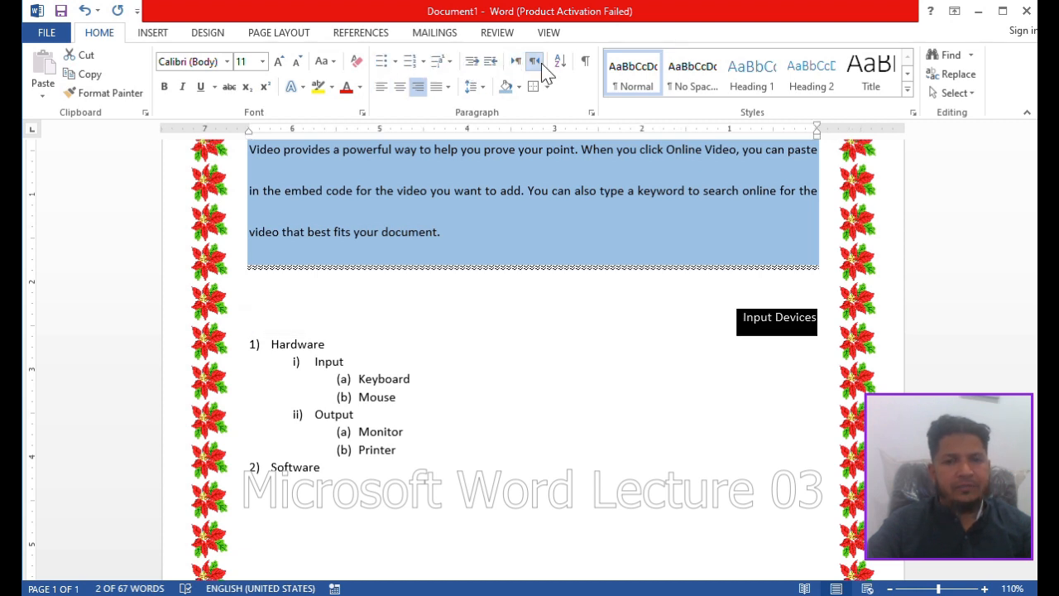
{"action": "left_click", "coordinate": [515, 63]}
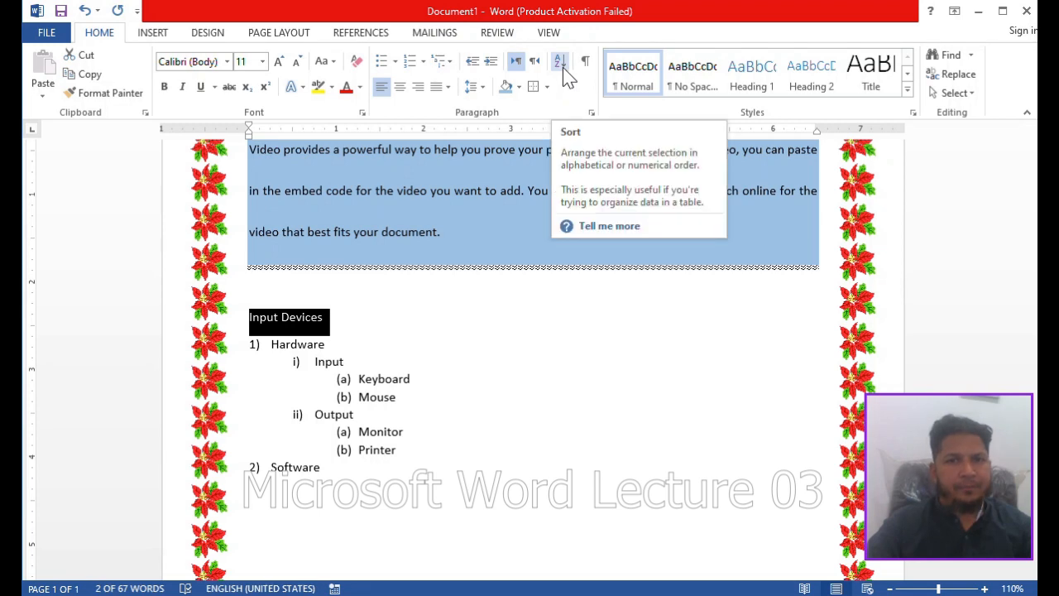
Enter the numbers 23, 45, 55, 21, 1, 34, 54, 32, 11 and 56 on separate lines below "Software"
{"action": "left_click", "coordinate": [490, 491]}
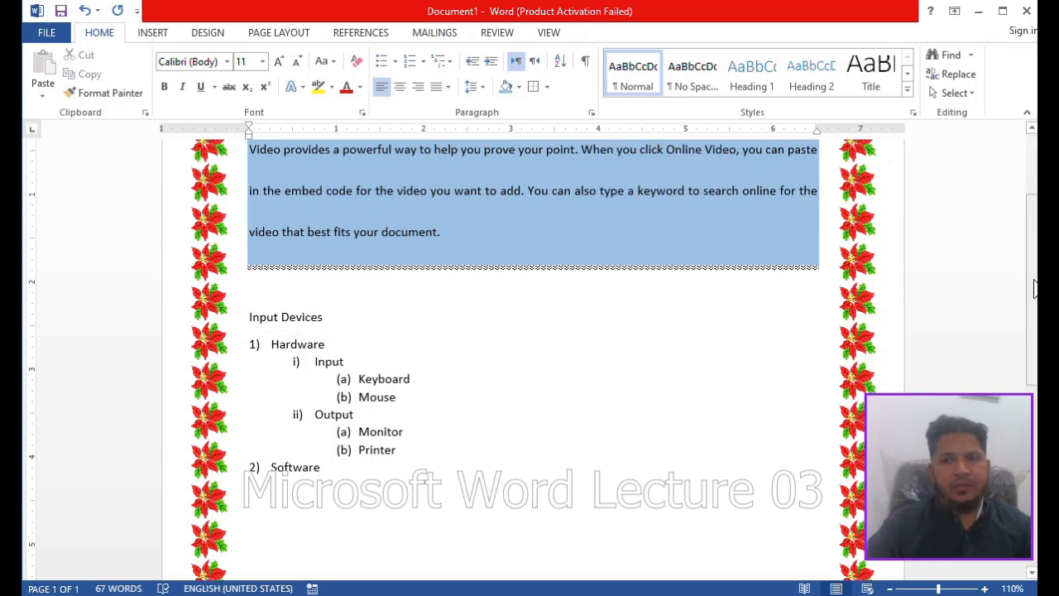
{"action": "left_click_drag", "start_coordinate": [1033, 281], "coordinate": [1034, 359]}
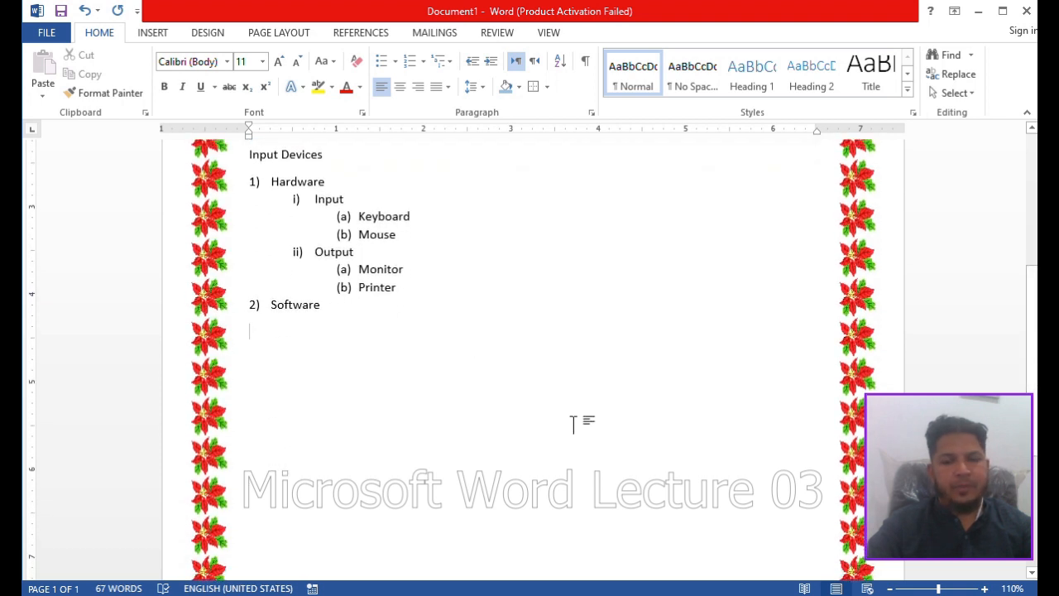
{"action": "type", "text": "23"}
{"action": "key", "text": "Return"}
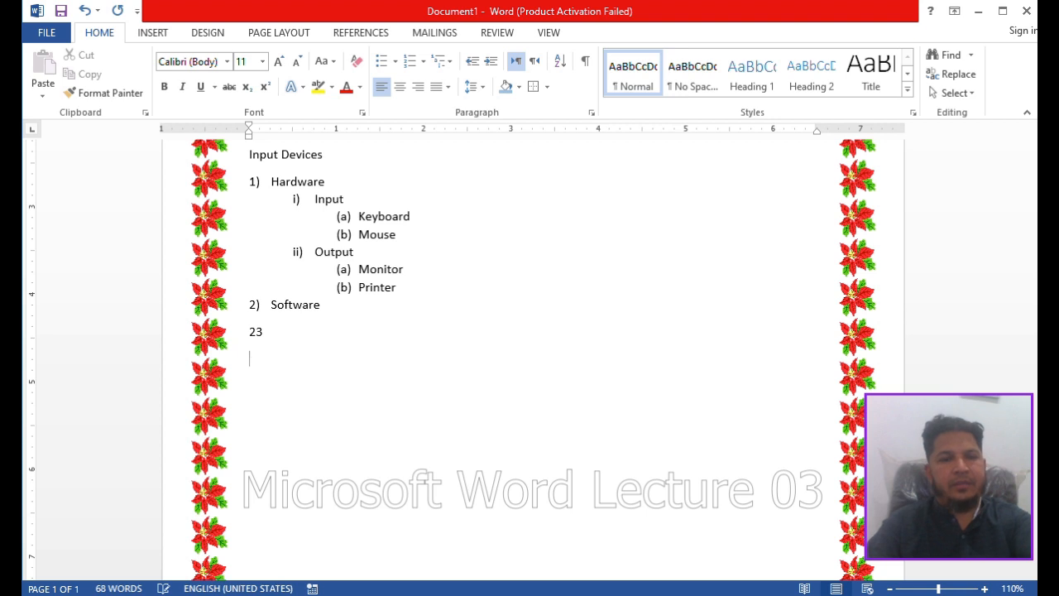
{"action": "type", "text": "45"}
{"action": "key", "text": "Return"}
{"action": "type", "text": "55"}
{"action": "key", "text": "Return"}
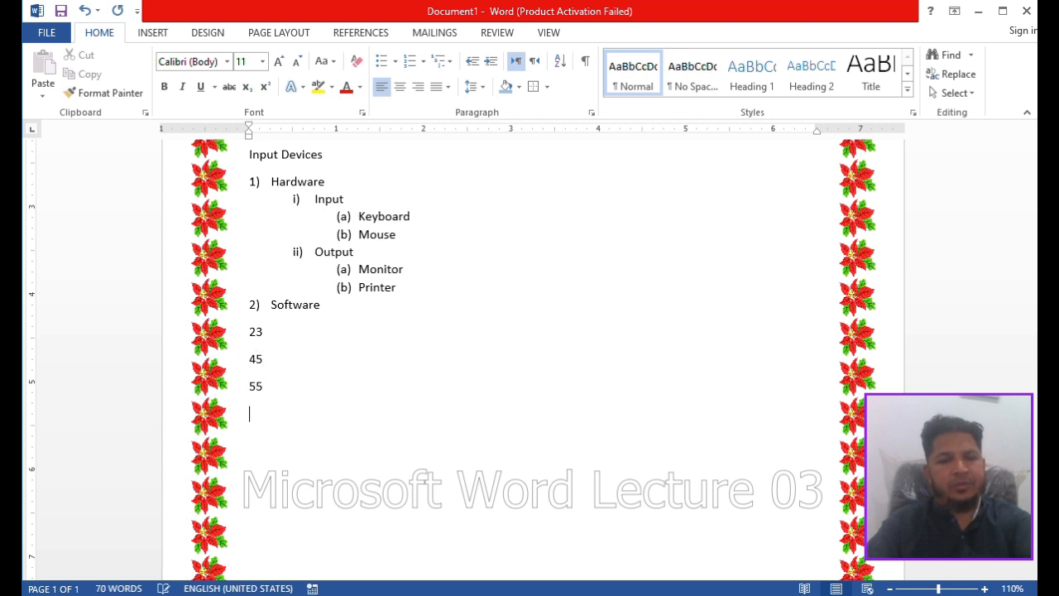
{"action": "type", "text": "21"}
{"action": "key", "text": "Return"}
{"action": "type", "text": "134"}
{"action": "key", "text": "Return"}
{"action": "type", "text": "54"}
{"action": "key", "text": "Return"}
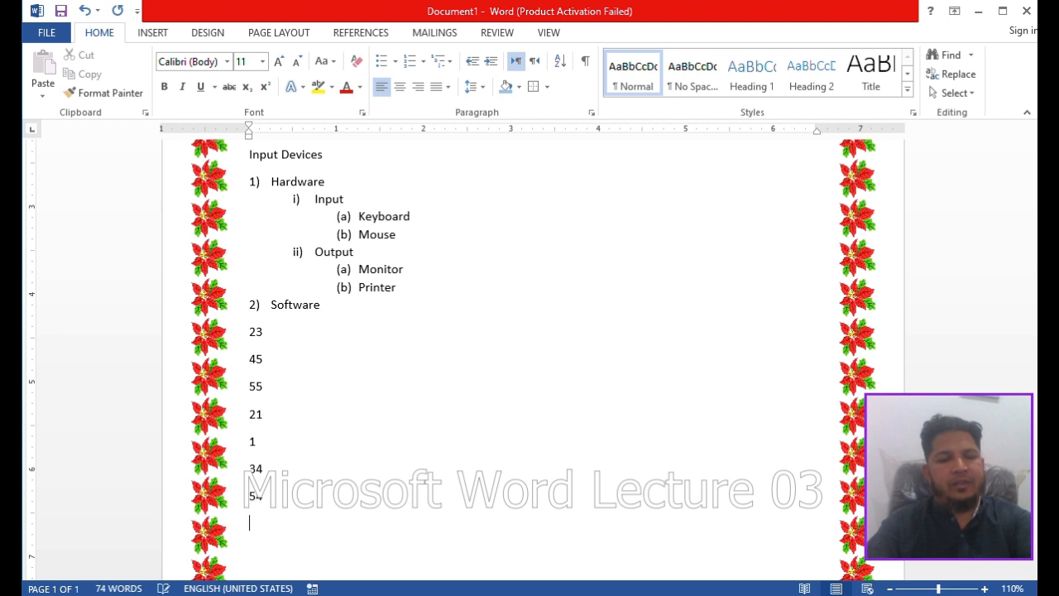
{"action": "type", "text": "32"}
{"action": "key", "text": "Return"}
{"action": "type", "text": "11"}
{"action": "key", "text": "Return"}
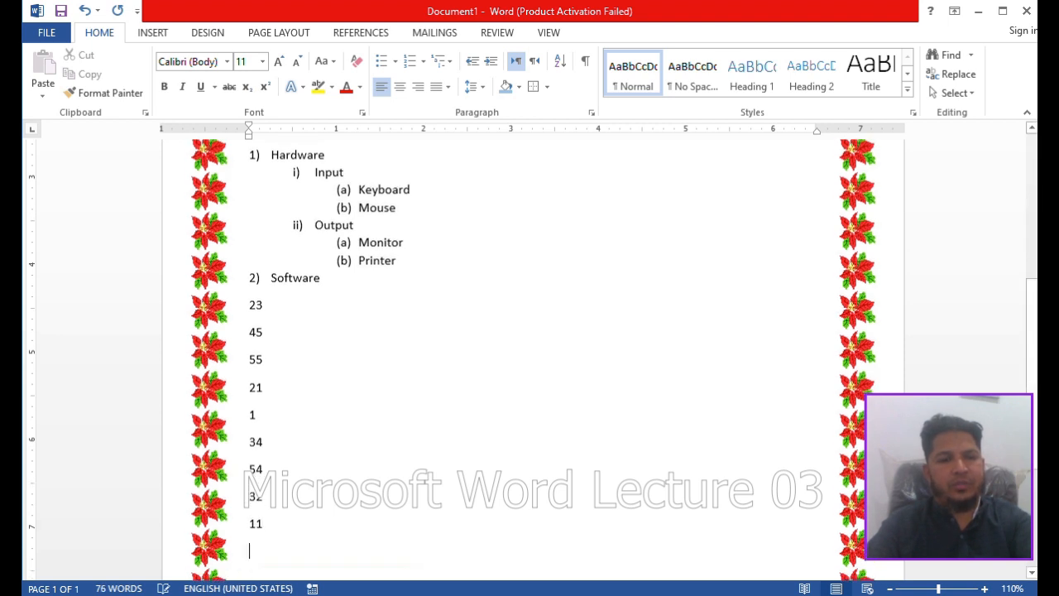
{"action": "type", "text": "56"}
{"action": "key", "text": "Return"}
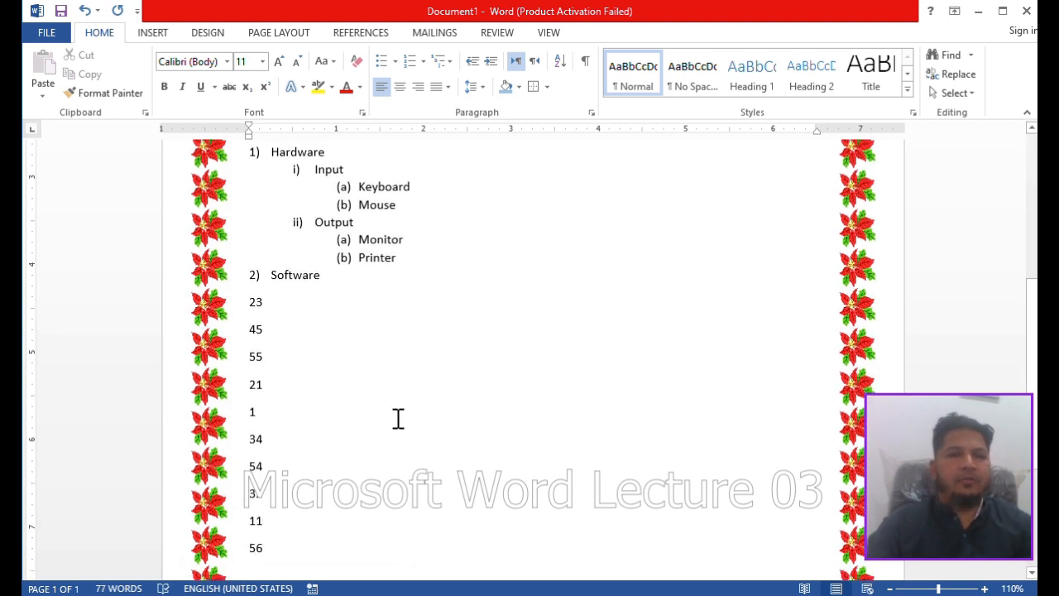
Select all the numbers below "Software" and sort them as numbers by paragraph in ascending order
{"action": "left_click_drag", "start_coordinate": [274, 549], "coordinate": [240, 307]}
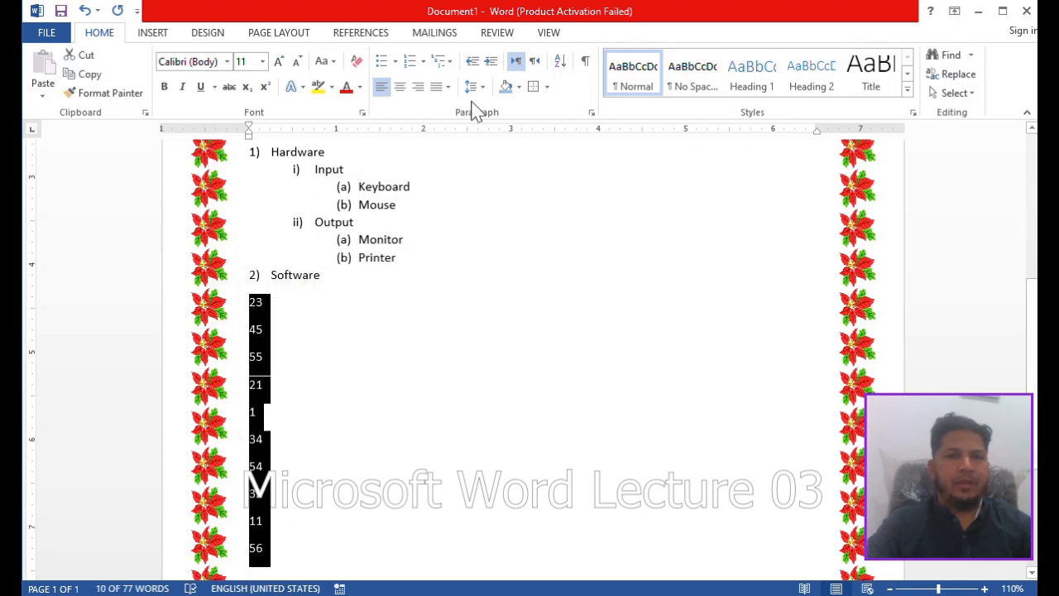
{"action": "left_click", "coordinate": [558, 61]}
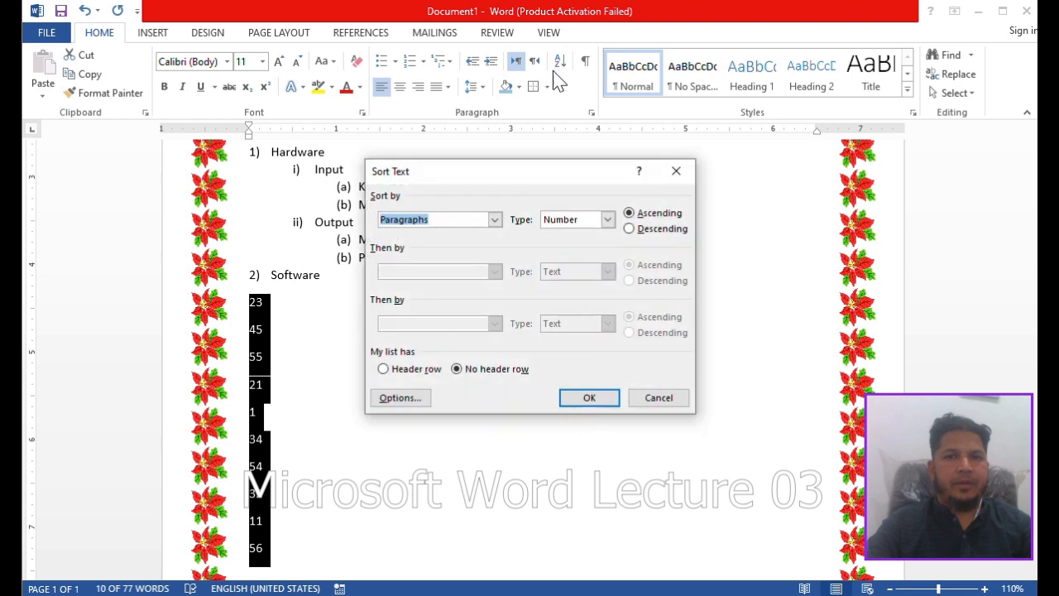
{"action": "left_click", "coordinate": [587, 399]}
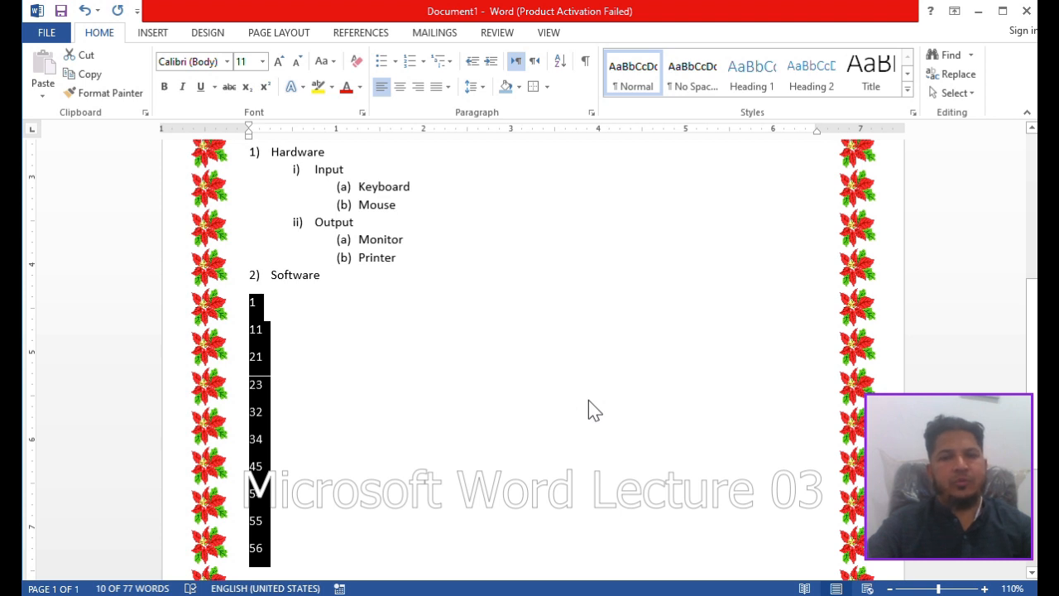
Sort the selected numbers by paragraph in descending order and clear the selection
{"action": "left_click", "coordinate": [561, 60]}
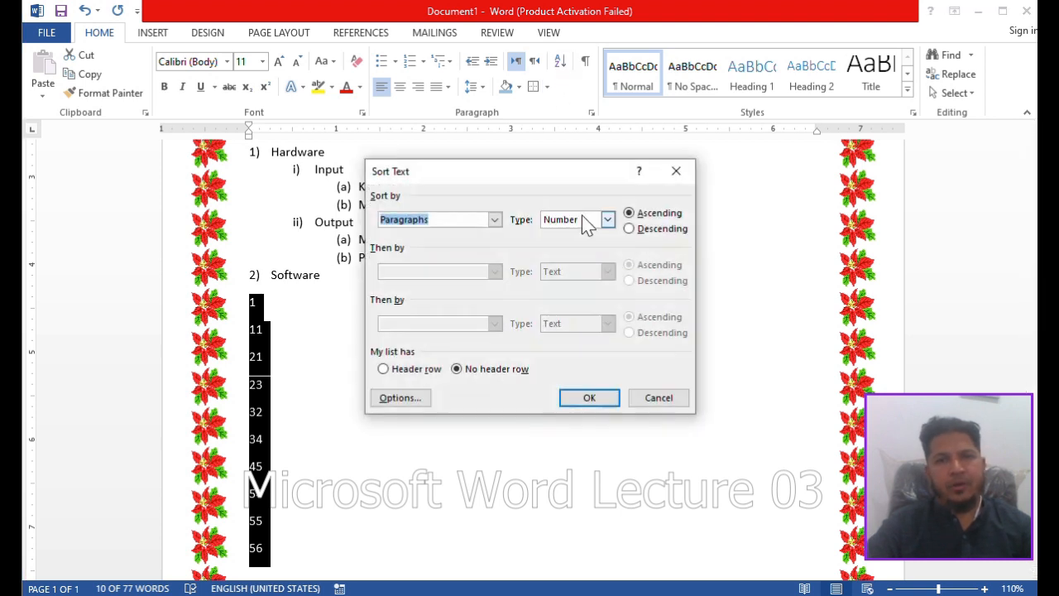
{"action": "left_click", "coordinate": [629, 229]}
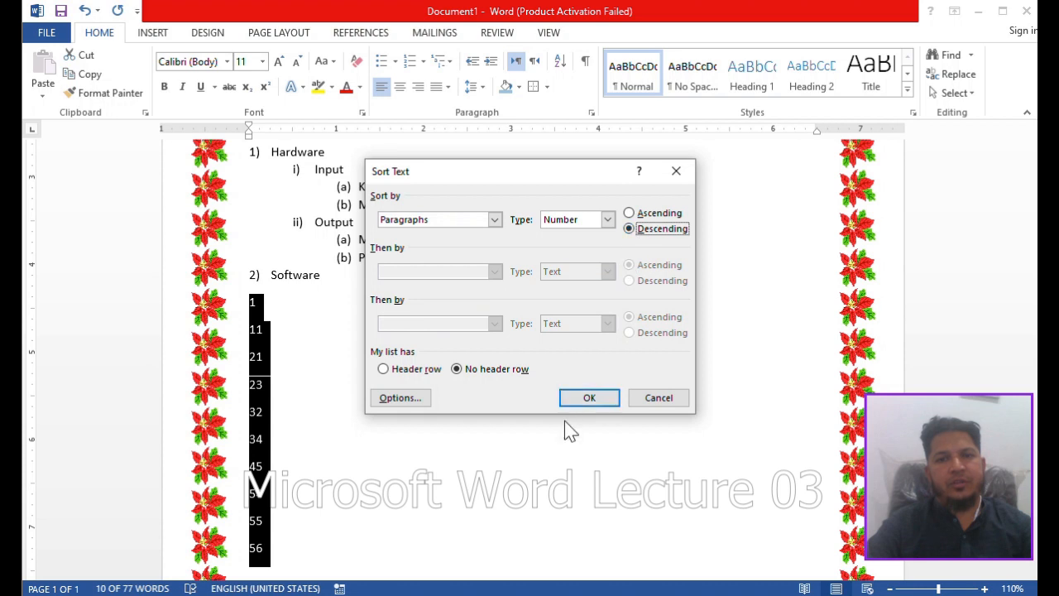
{"action": "left_click", "coordinate": [579, 402]}
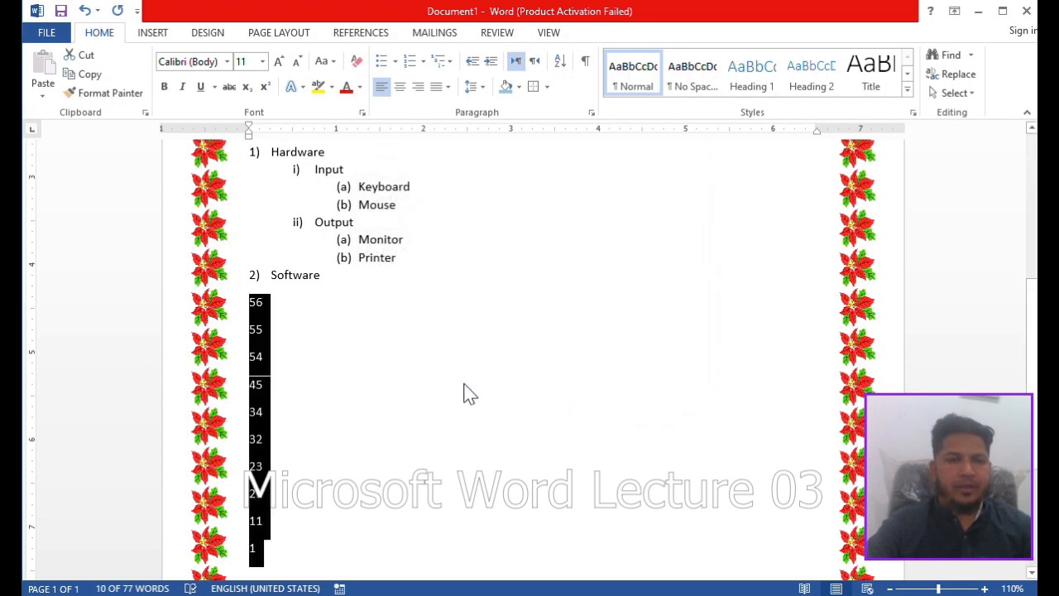
{"action": "left_click", "coordinate": [404, 288]}
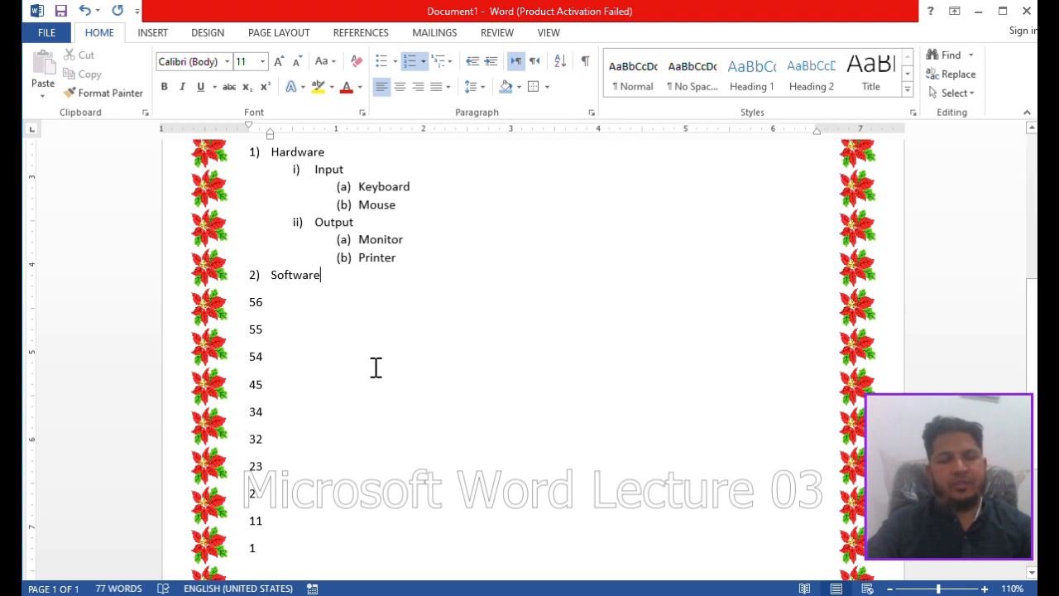
Insert a line of five tabs, a line of spaces and an empty line between 56 and 55
{"action": "left_click", "coordinate": [294, 306]}
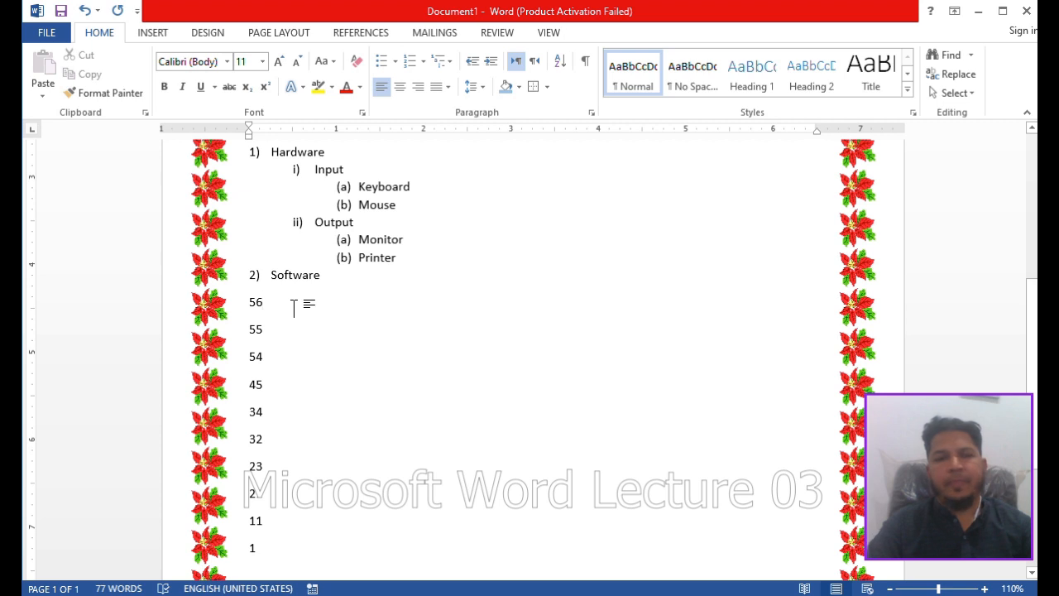
{"action": "key", "text": "Return"}
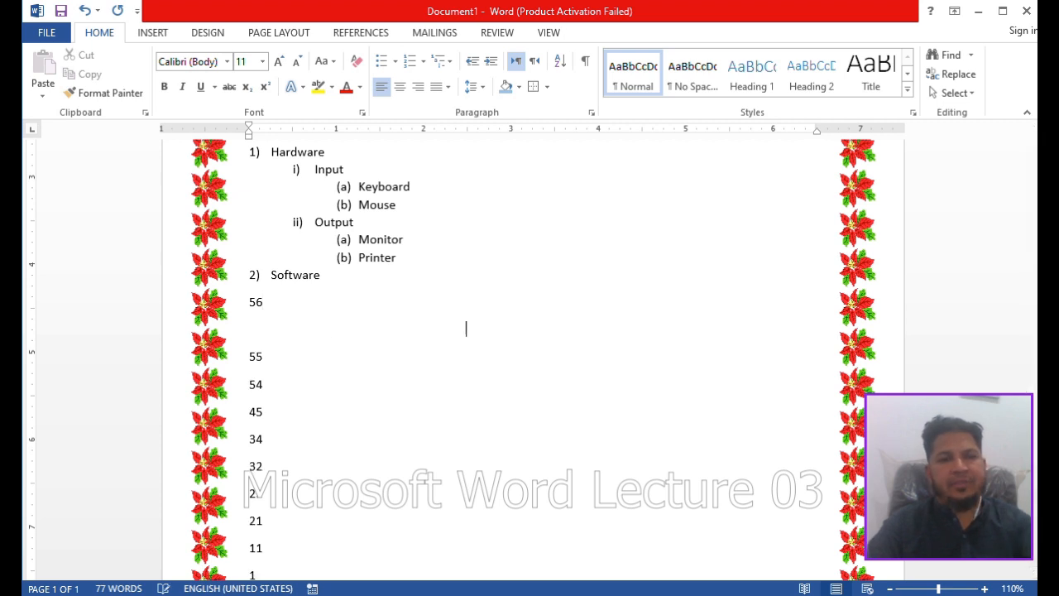
{"action": "key", "text": "Return"}
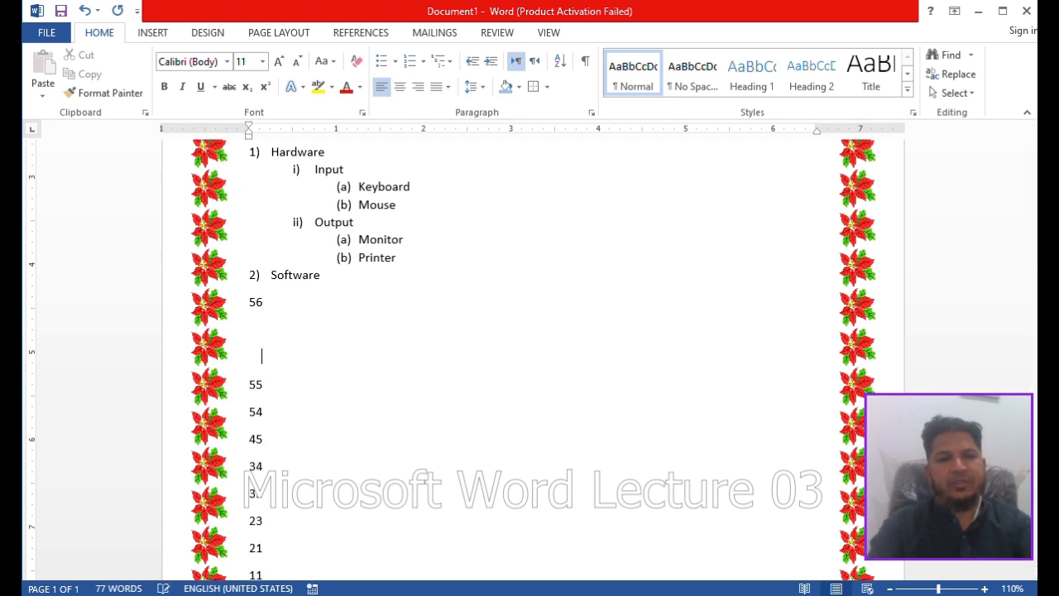
{"action": "key", "text": "Return"}
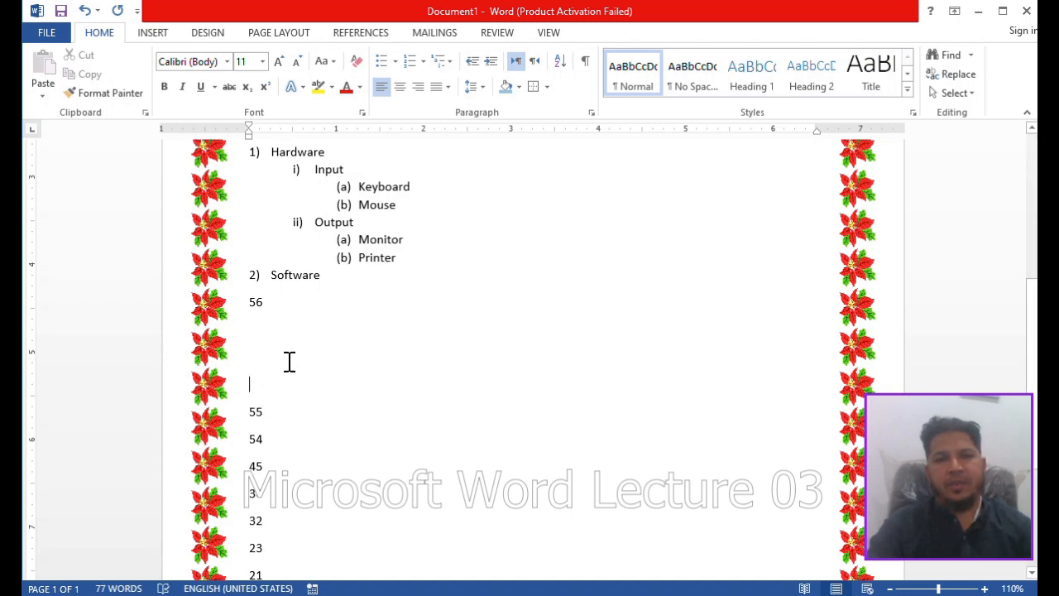
Show the formatting marks throughout the document and add more spaces to the line of spaces below the tabs
{"action": "left_click", "coordinate": [587, 61]}
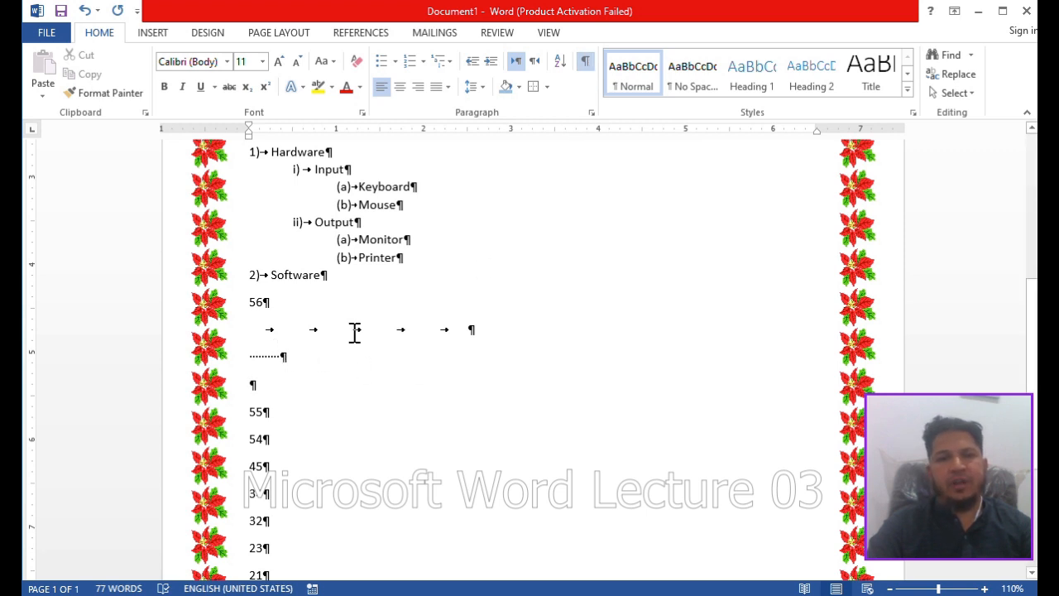
{"action": "left_click", "coordinate": [272, 357]}
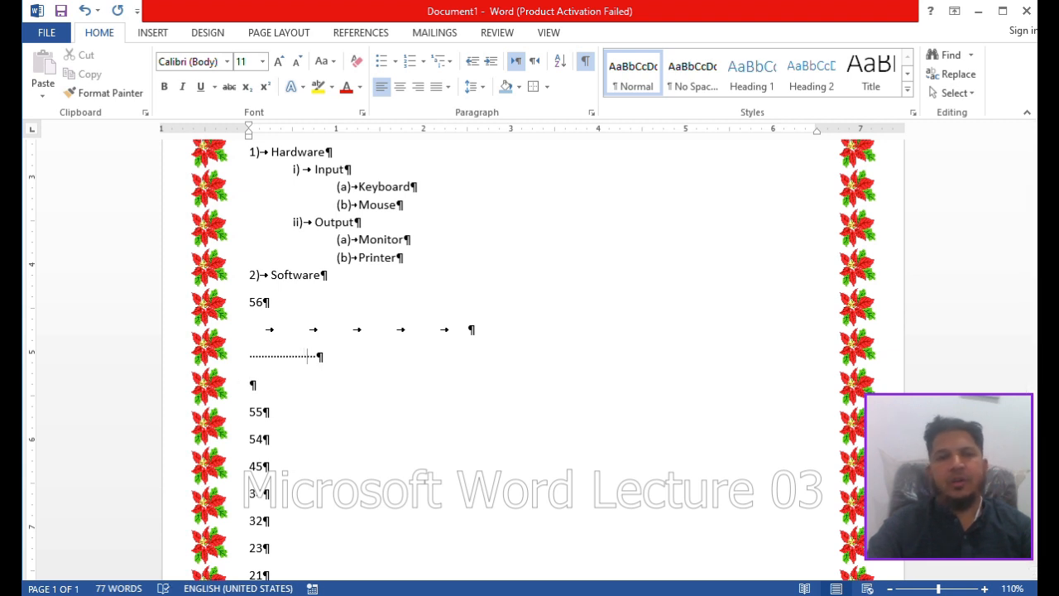
{"action": "left_click", "coordinate": [294, 393]}
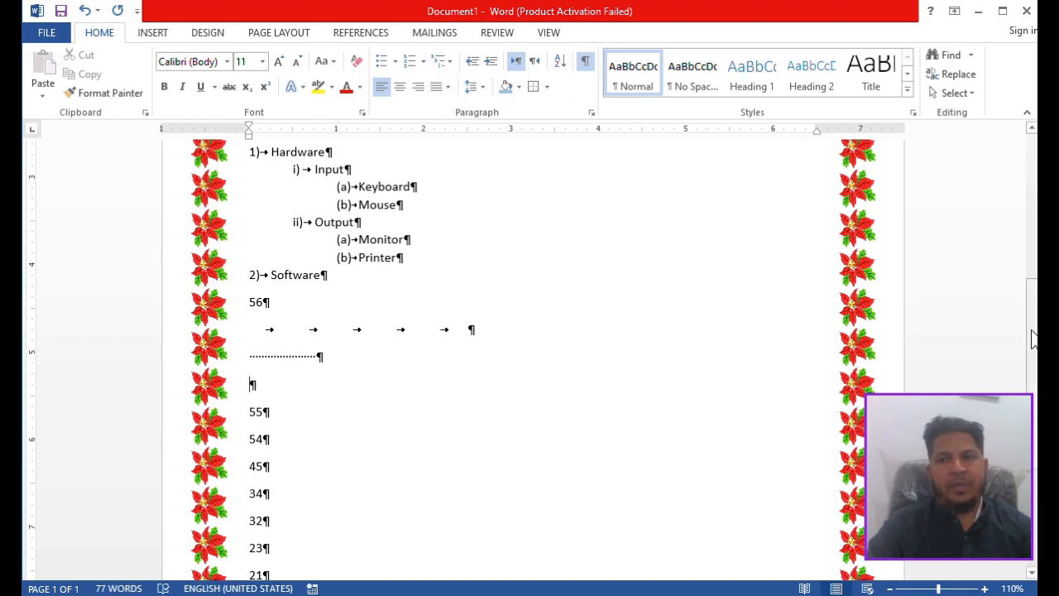
{"action": "left_click_drag", "start_coordinate": [1033, 338], "coordinate": [1033, 168]}
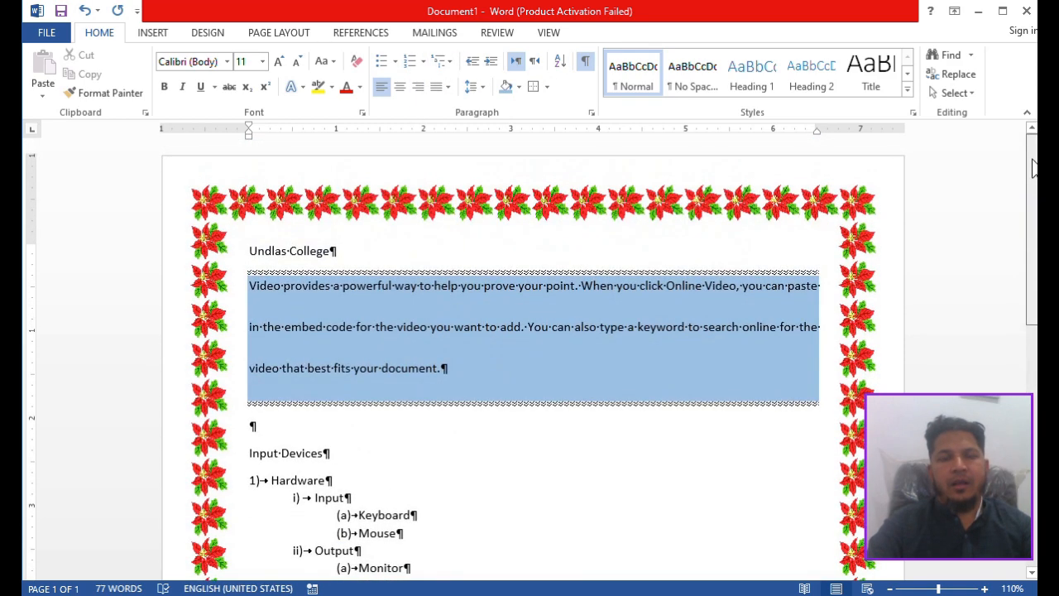